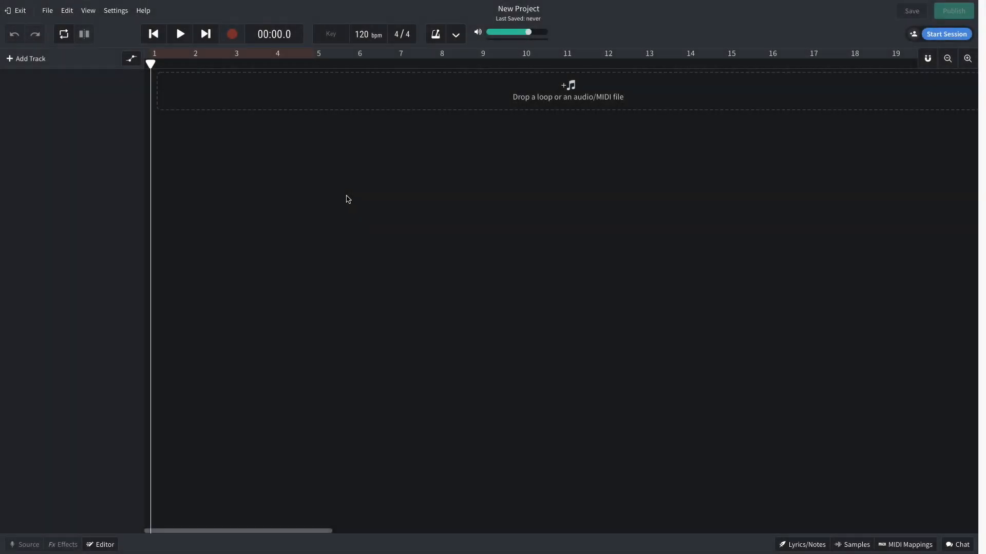
Set the project tempo to 176 bpm and the key to D♯ minor.
left_click(364, 35)
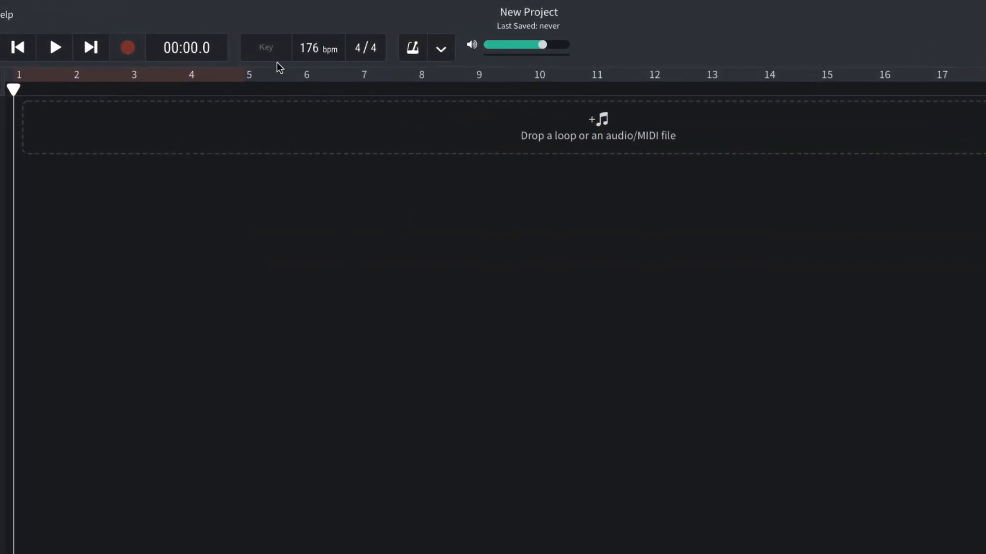
left_click(266, 47)
scroll(262, 200, "down", 5)
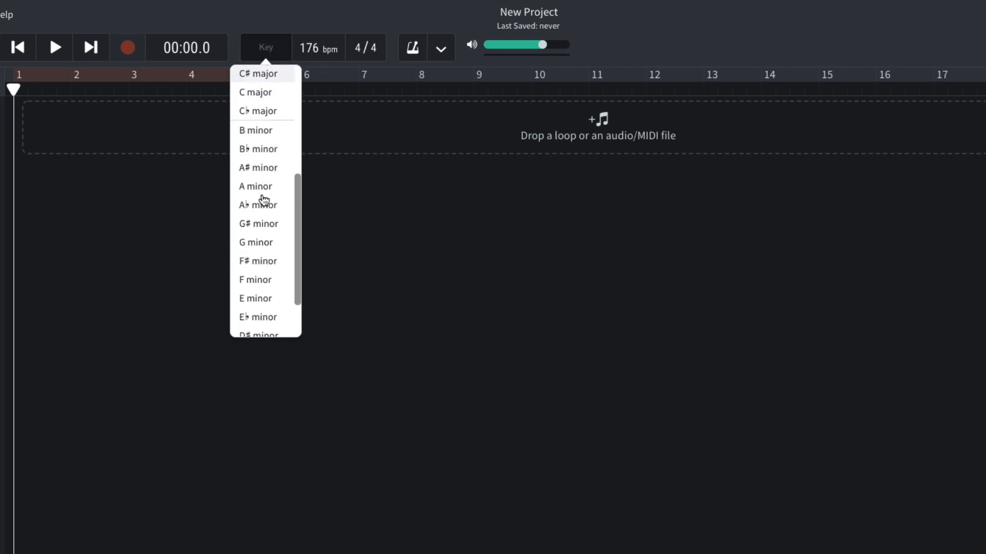
scroll(263, 200, "down", 2)
left_click(267, 272)
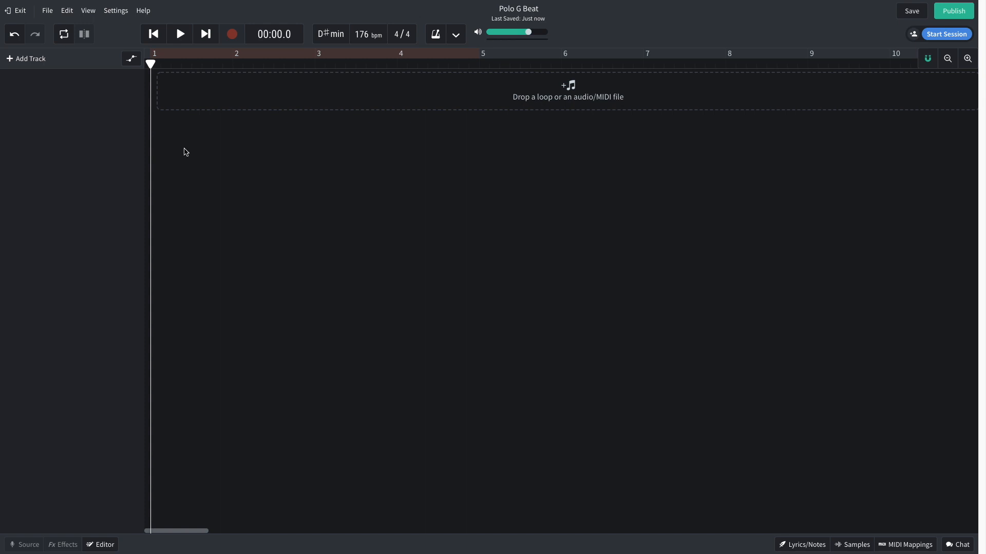
Add a virtual instrument track and assign it the Acoustic Guitar sound.
left_click(37, 66)
left_click(304, 252)
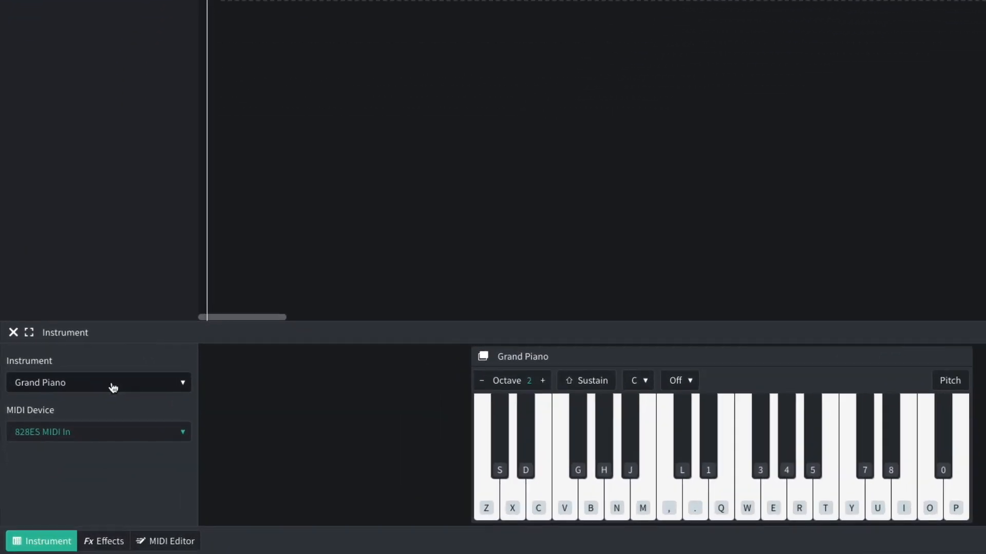
left_click(113, 387)
mouse_move(117, 365)
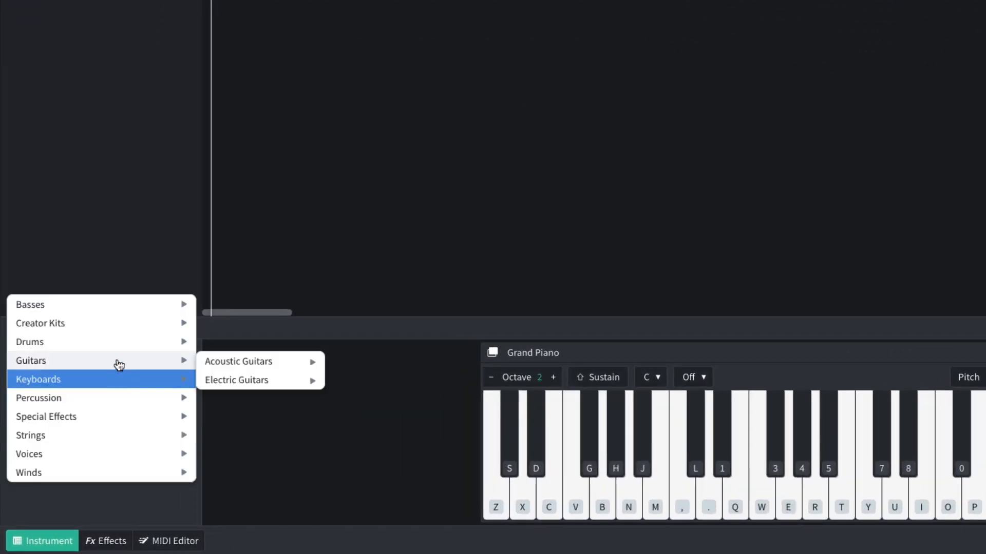
mouse_move(238, 364)
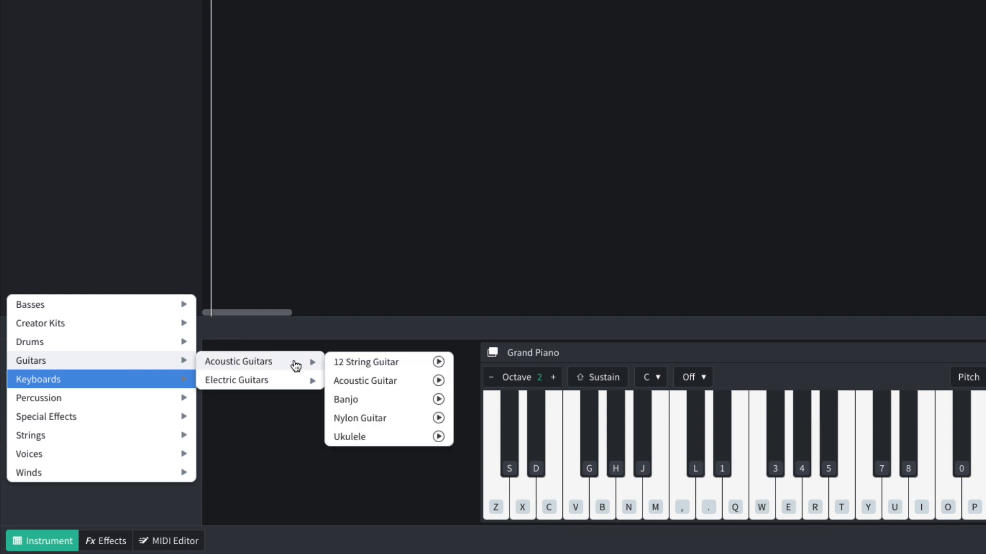
left_click(374, 380)
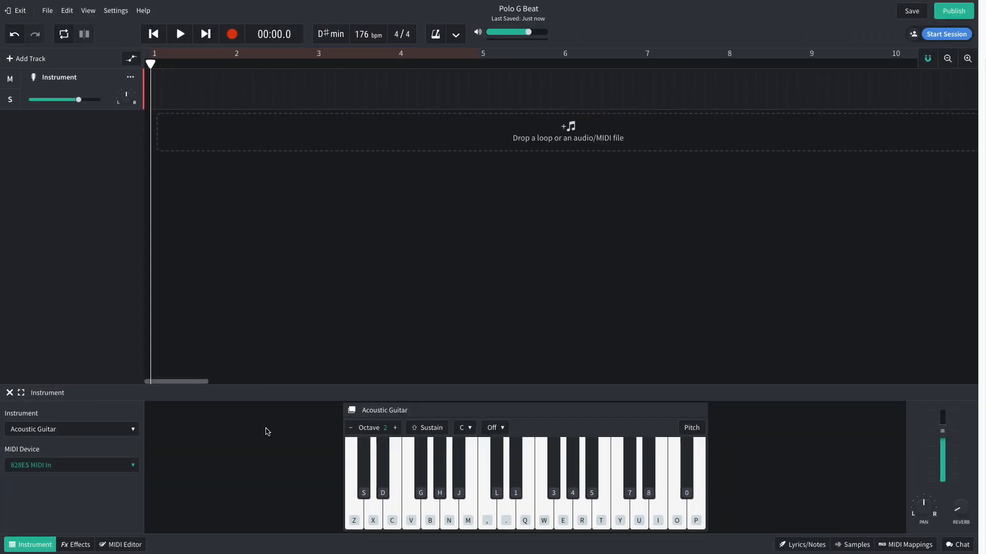
Create an eight-bar region on the acoustic guitar track, then open it for note editing and play back the melody.
right_click(190, 93)
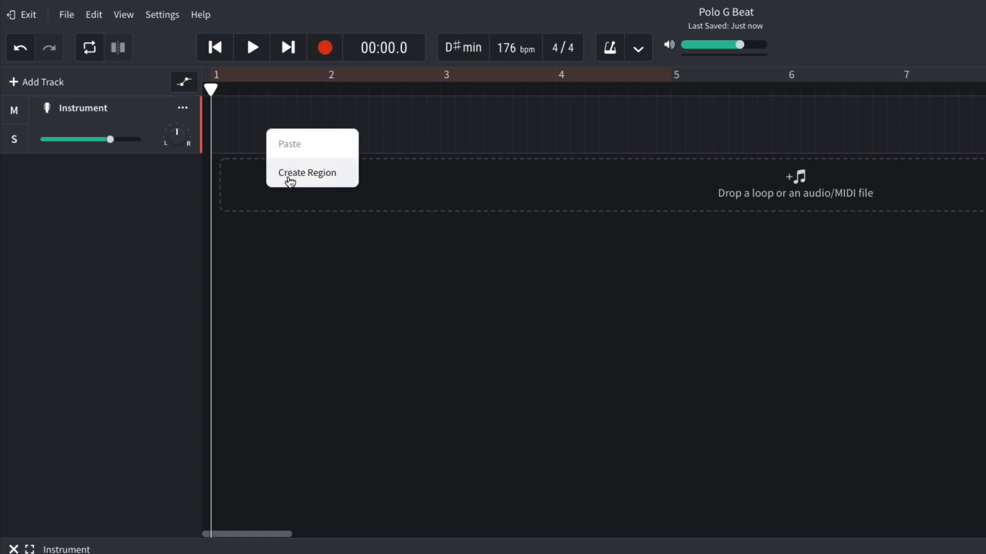
left_click(204, 123)
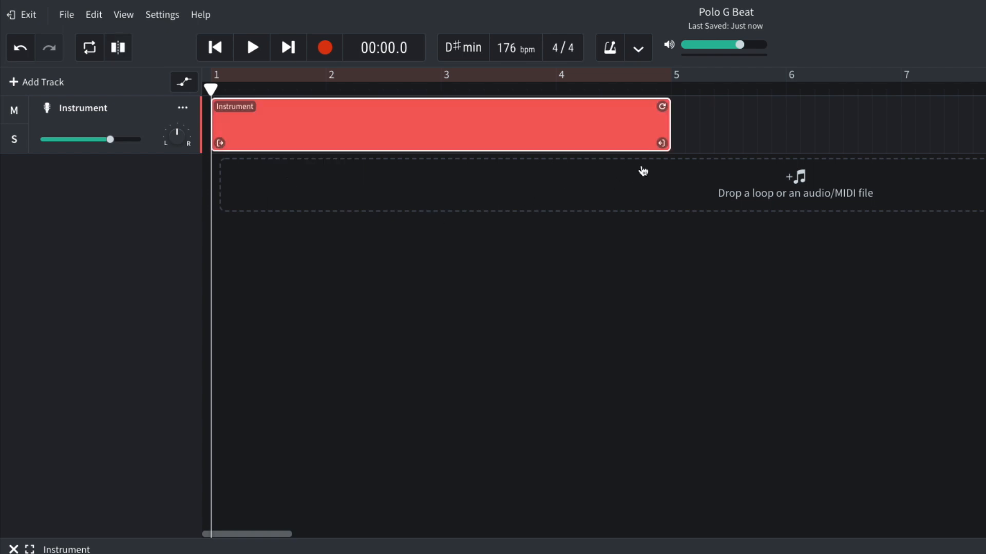
left_click_drag(661, 143, 804, 95)
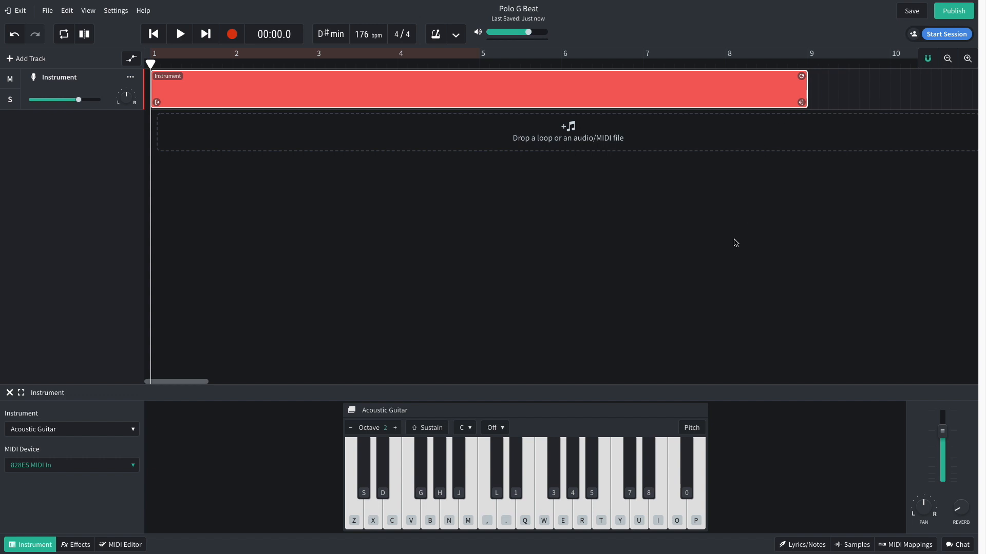
double_click(570, 90)
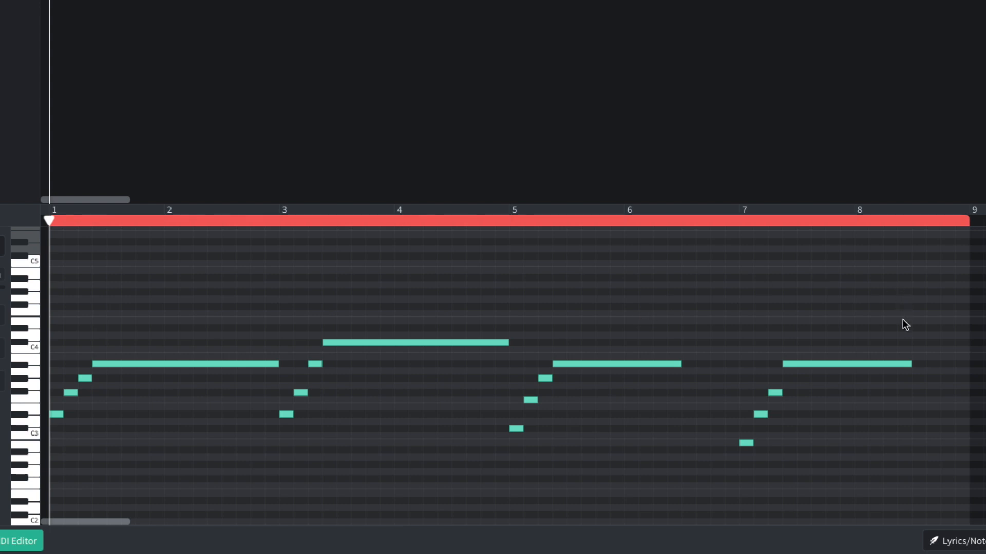
key("space")
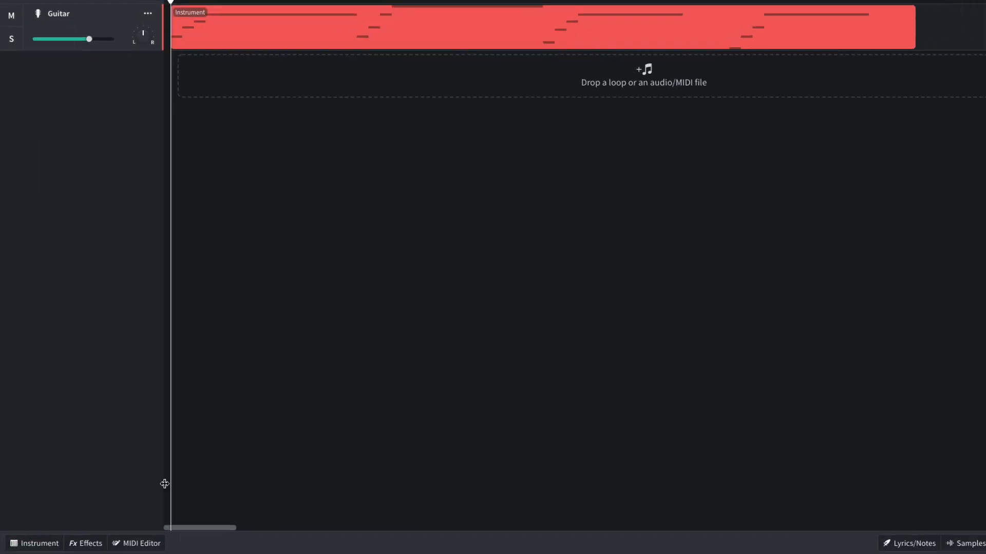
Add a Studio Reverb with its mix at 3.5 to the guitar track and listen to the result.
left_click(89, 543)
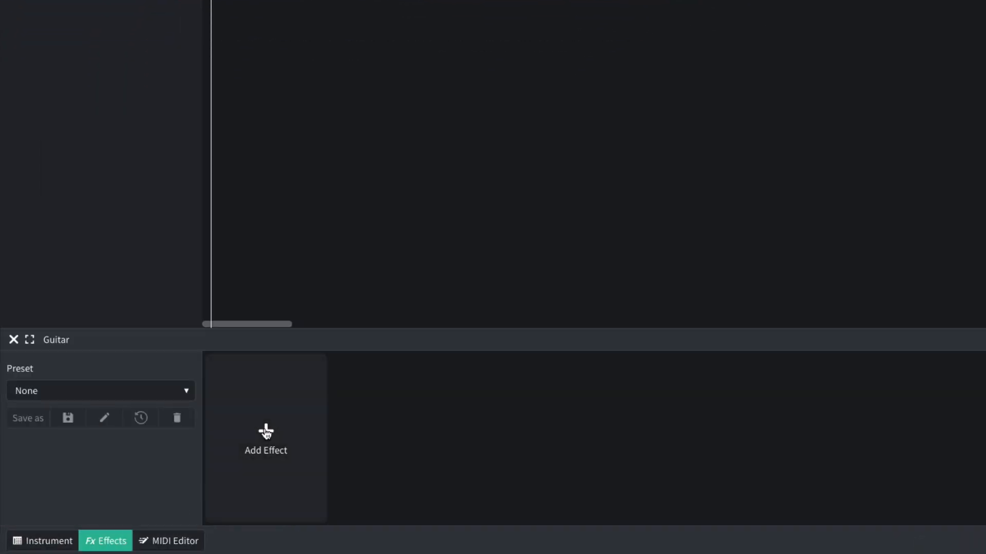
left_click(216, 456)
mouse_move(265, 478)
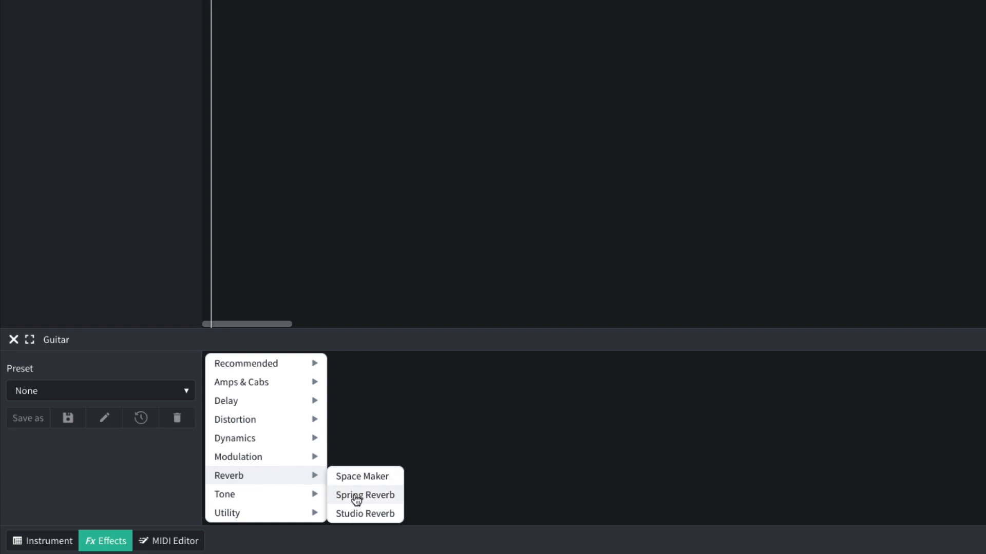
left_click(362, 514)
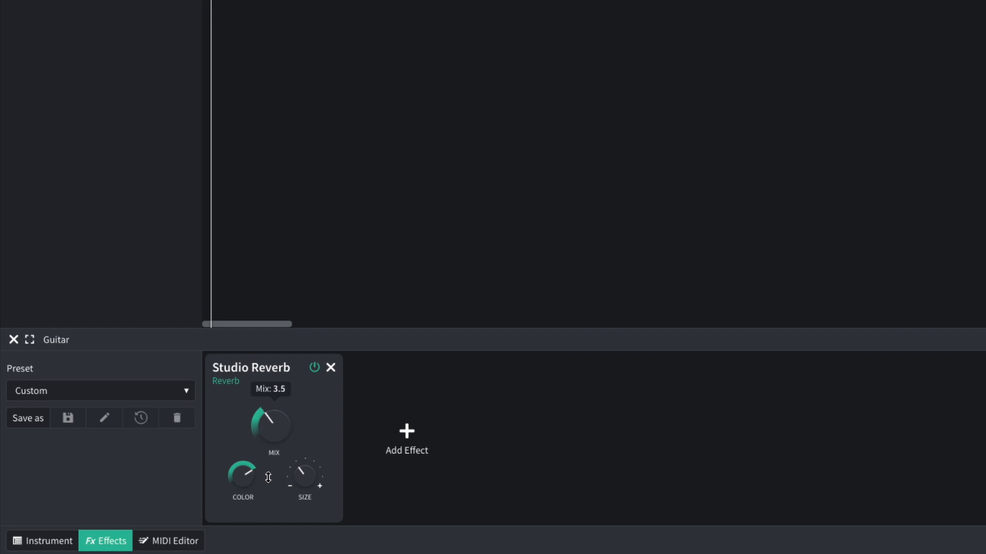
key("space")
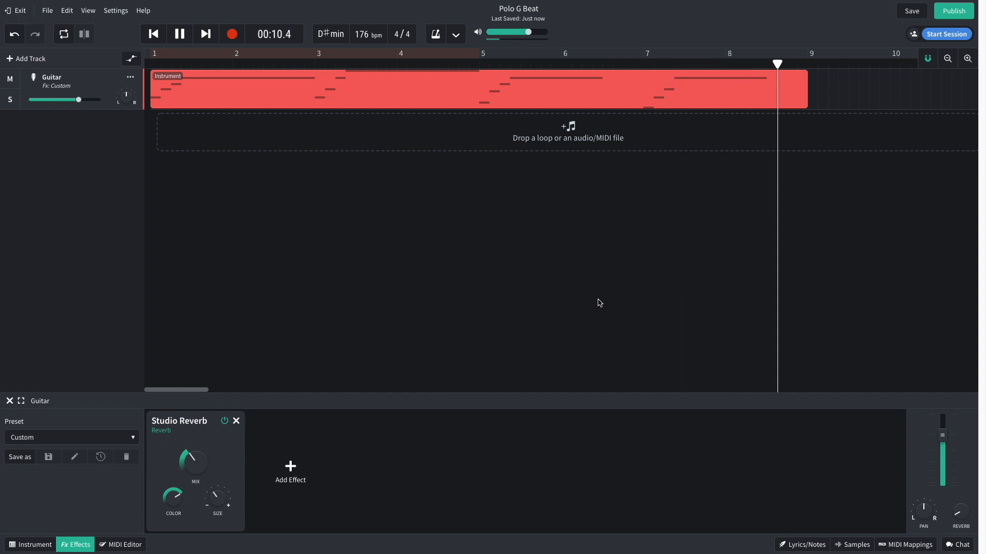
key("space")
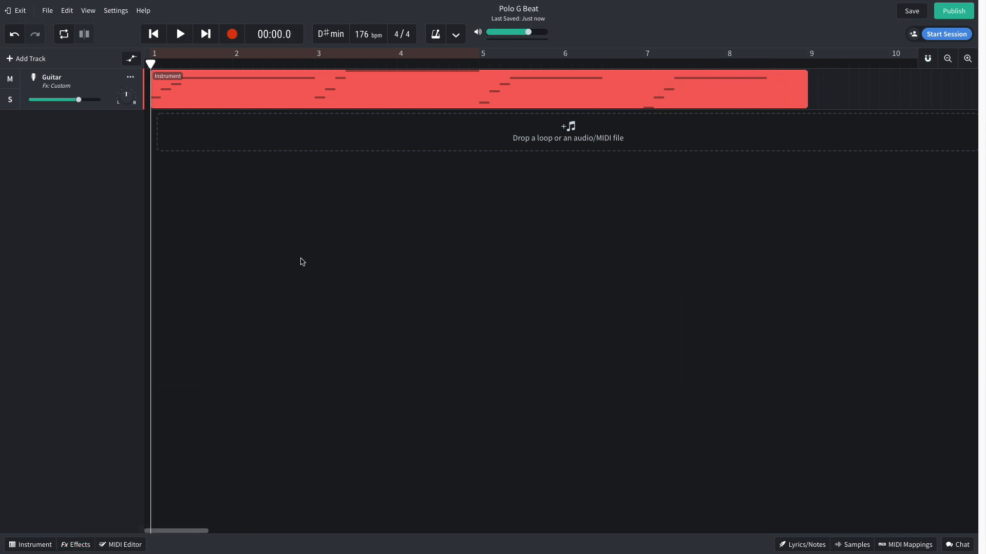
Add a second virtual instrument track for the Grand Piano chords.
left_click(19, 59)
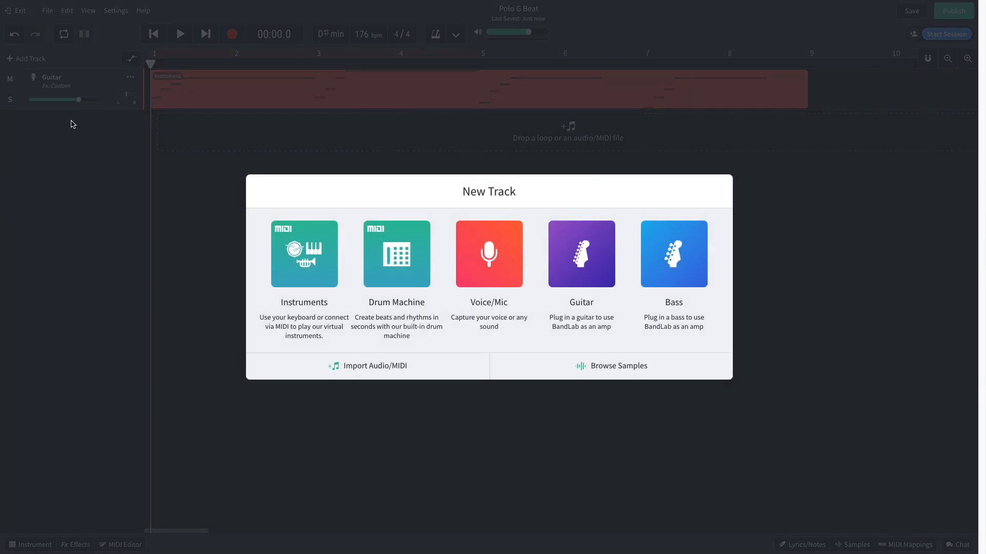
left_click(292, 250)
left_click(20, 548)
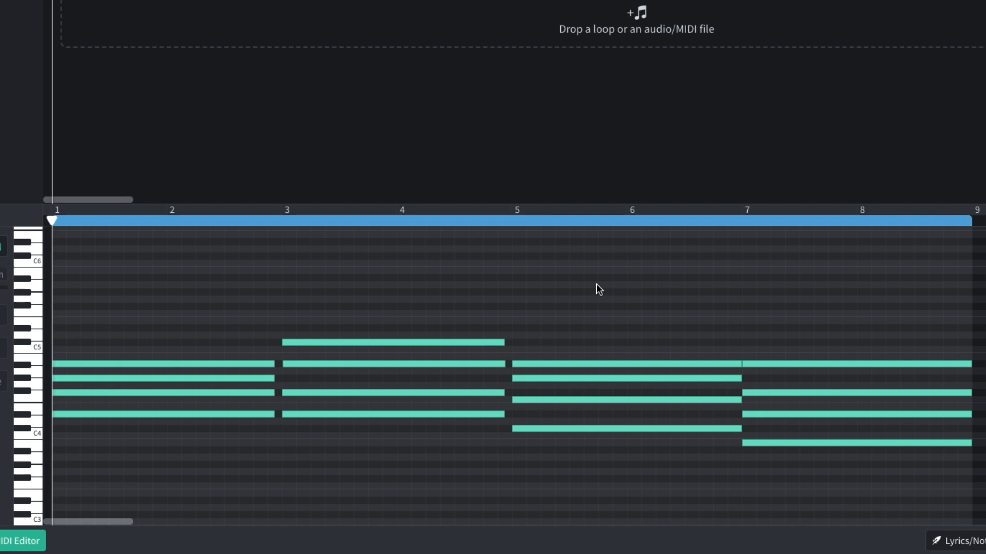
Lower the second-highest note of the piano chord at bar 3 by two semitones and play back the piano part.
left_click_drag(440, 363, 443, 382)
key("space")
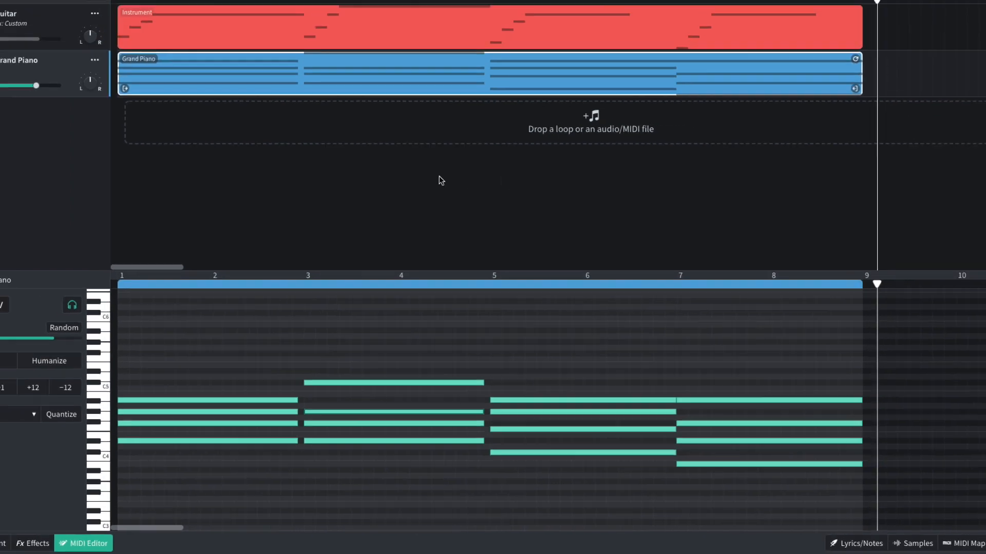
key("space")
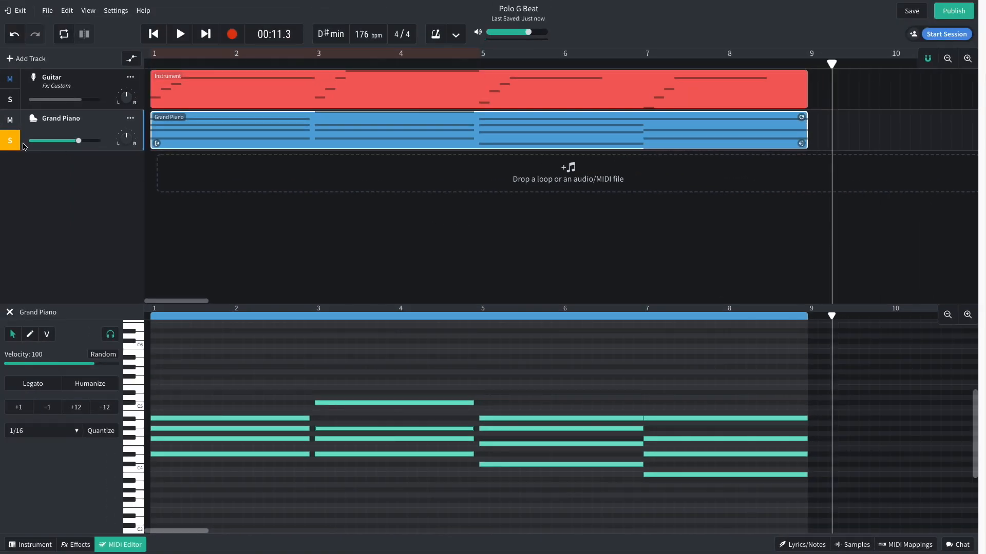
left_click(153, 33)
key("space")
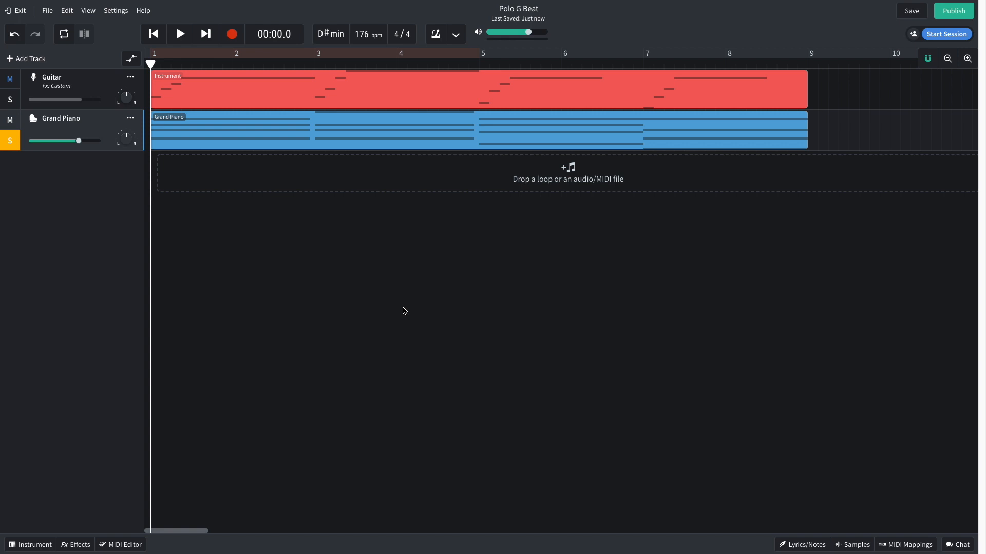
Add a Multi Filter to the Grand Piano track as a lowpass at 805 Hz and play back the filtered chords.
left_click(76, 545)
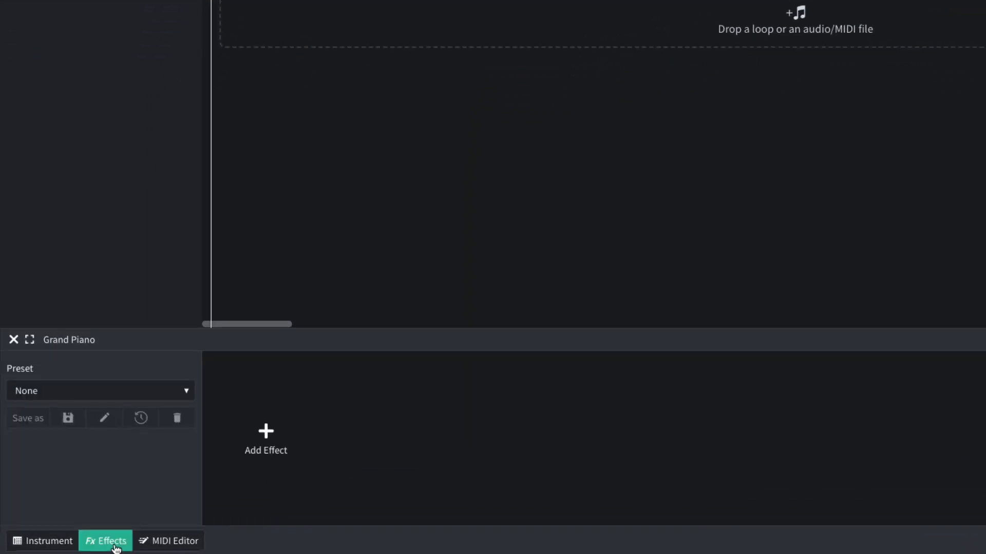
left_click(156, 489)
mouse_move(194, 453)
mouse_move(259, 496)
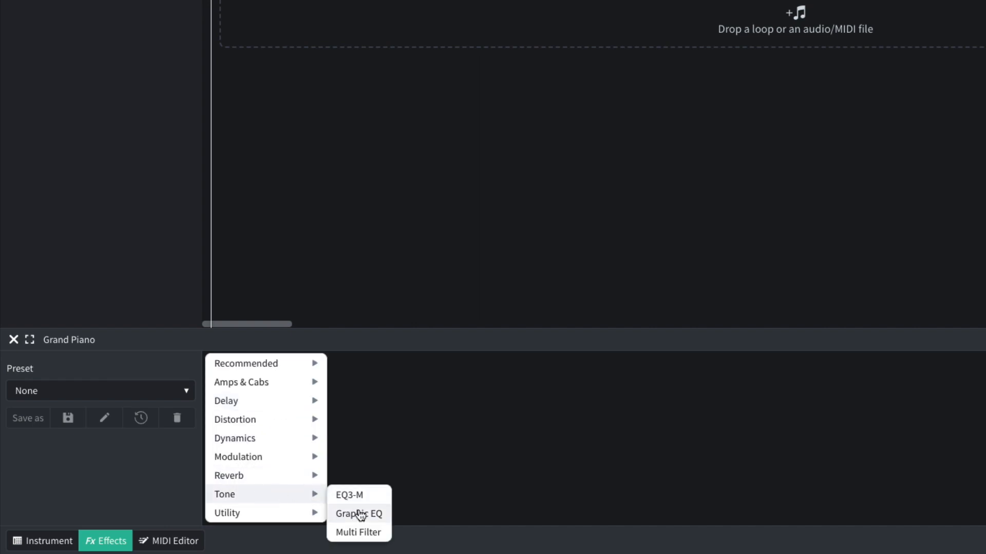
left_click(359, 530)
mouse_move(266, 420)
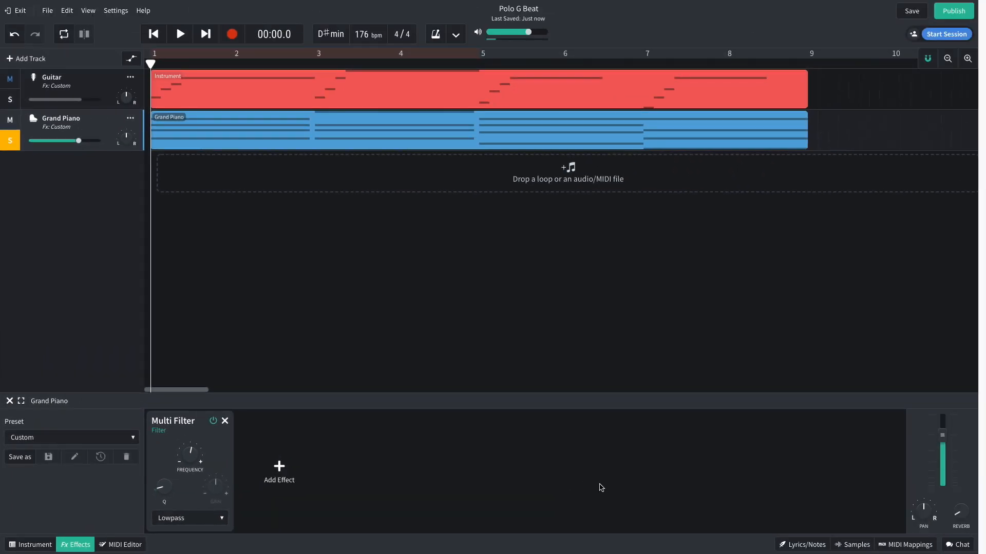
key("space")
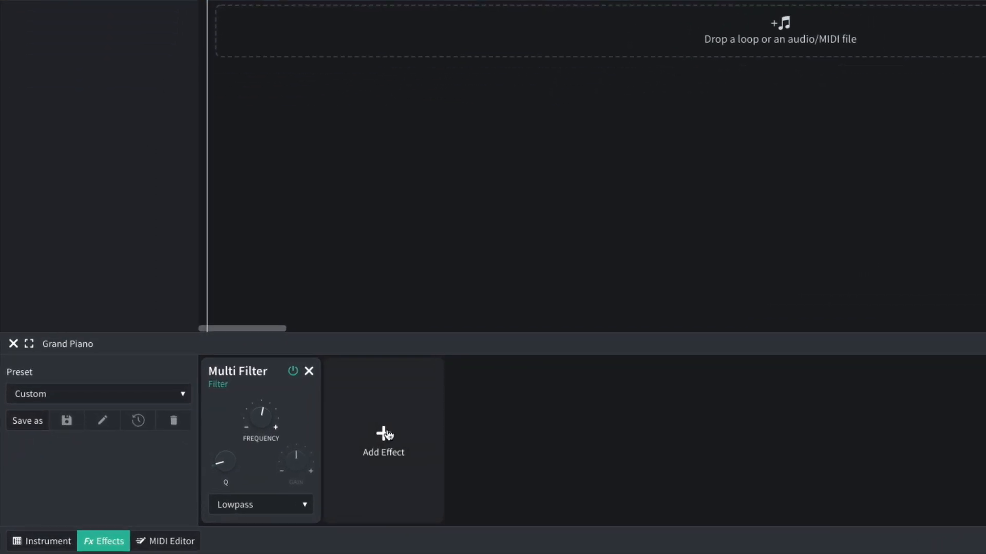
Add a Studio Reverb after the Multi Filter on the Grand Piano track and play the part from the start.
left_click(279, 469)
mouse_move(288, 498)
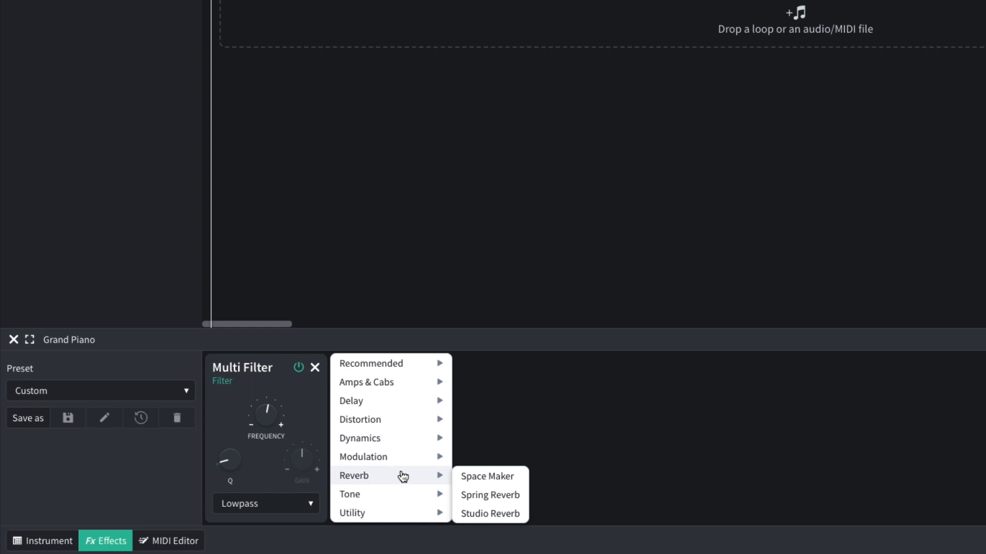
left_click(472, 514)
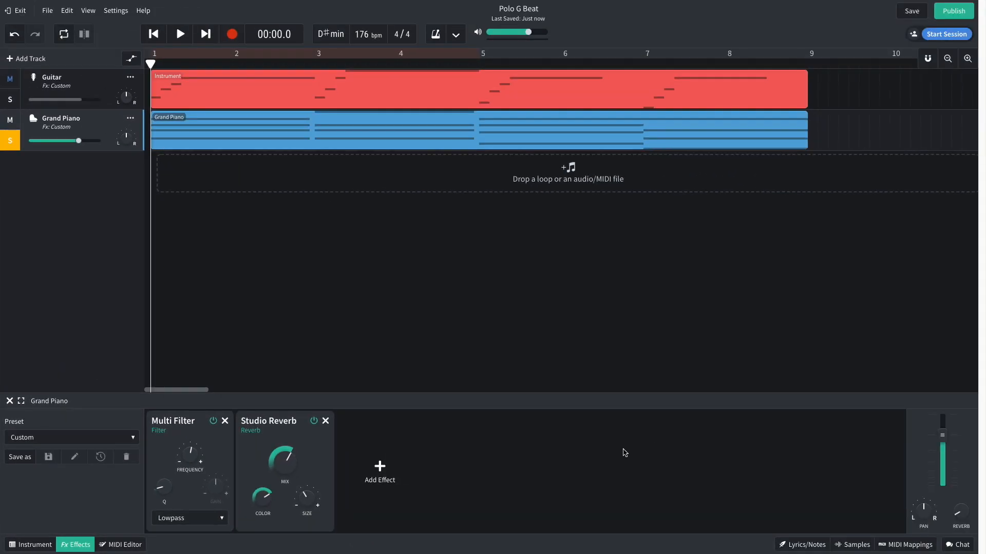
key("space")
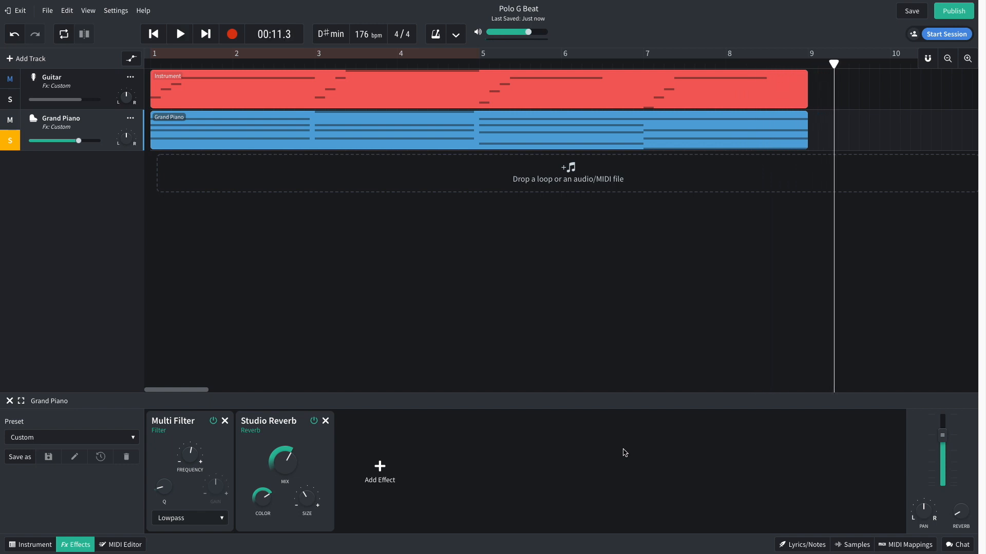
key("Return")
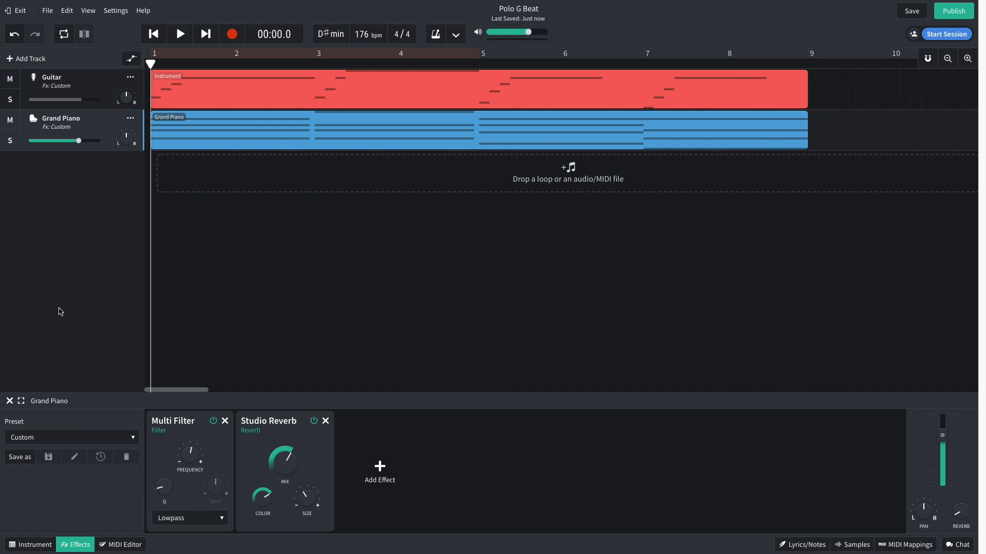
key("space")
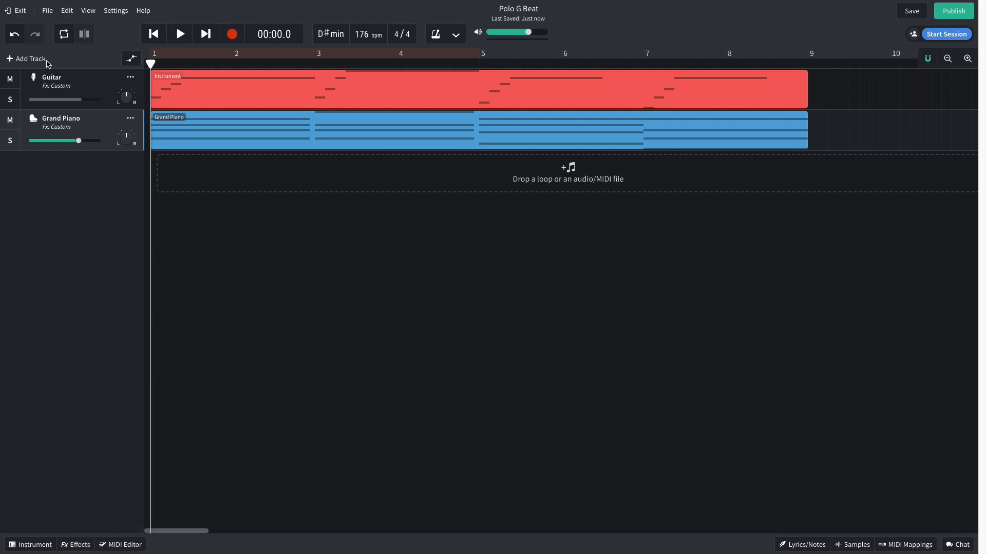
Add a third virtual instrument track and assign it the Trap Kit drum pads.
left_click(48, 62)
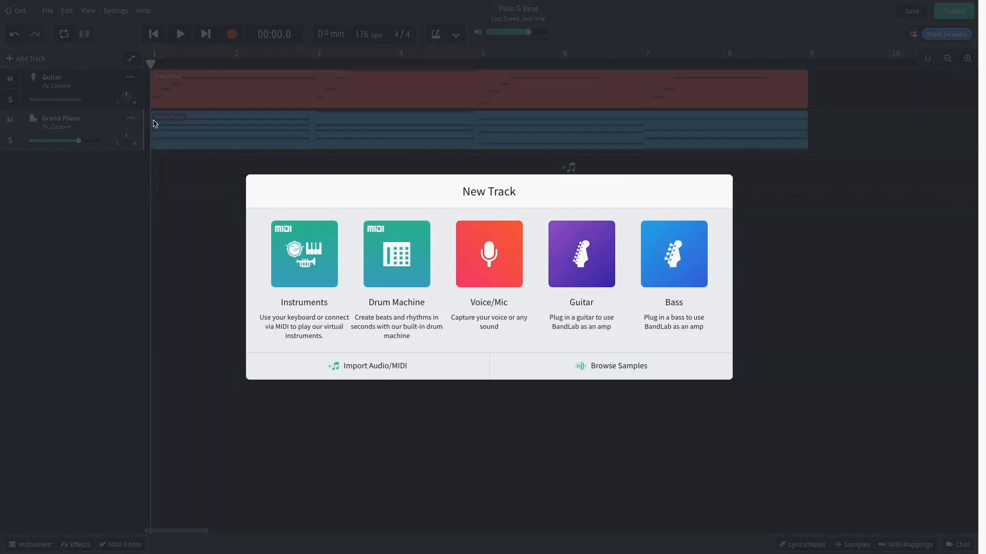
left_click(303, 255)
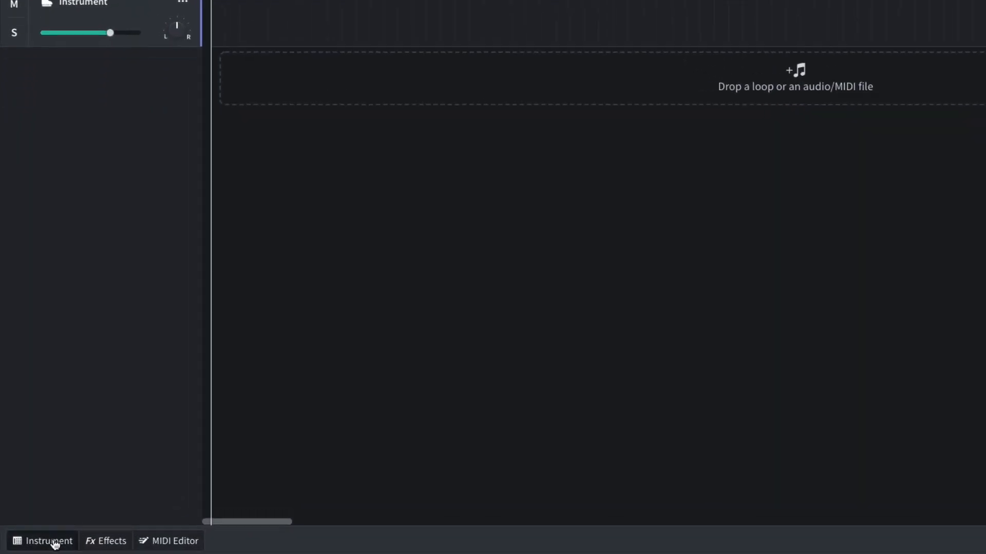
left_click(55, 542)
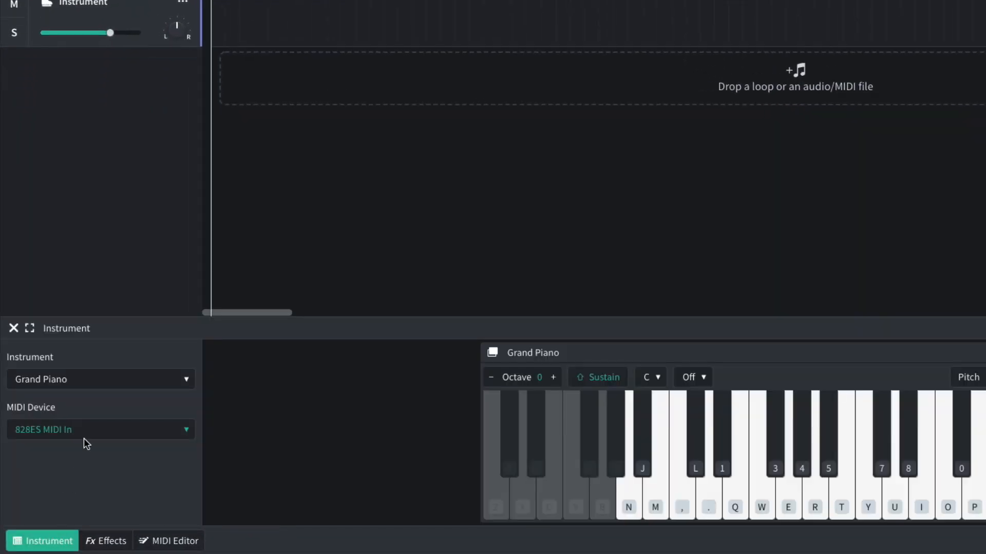
left_click(97, 386)
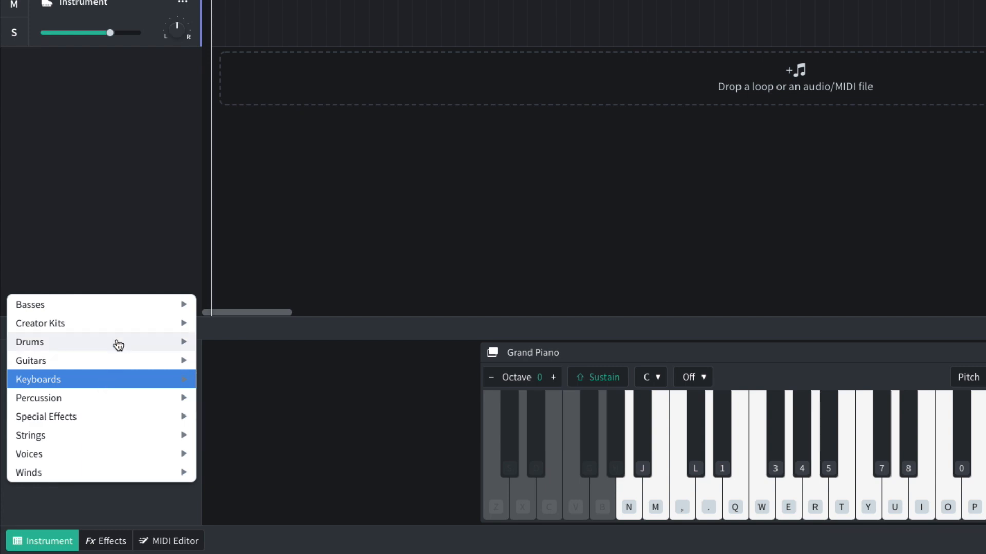
mouse_move(165, 341)
mouse_move(244, 364)
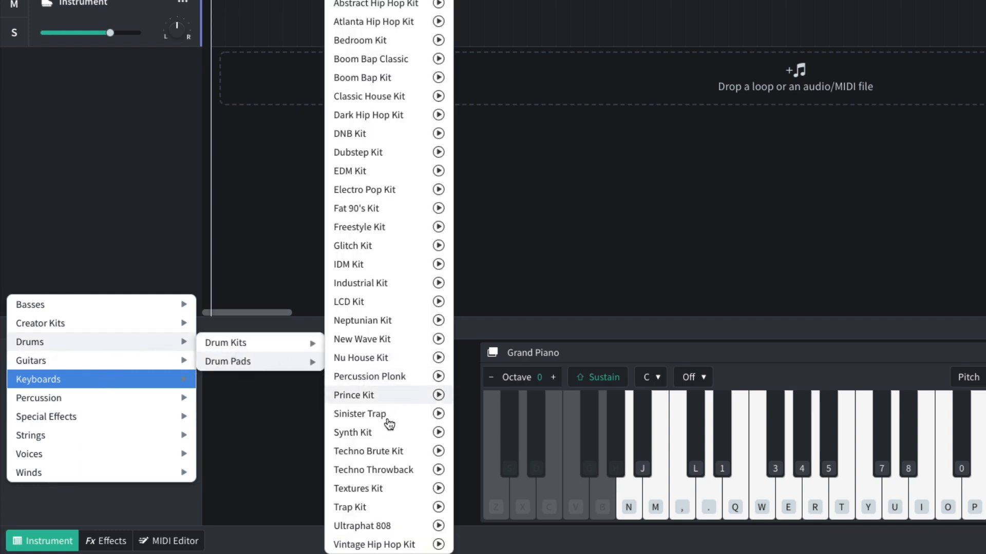
left_click(376, 508)
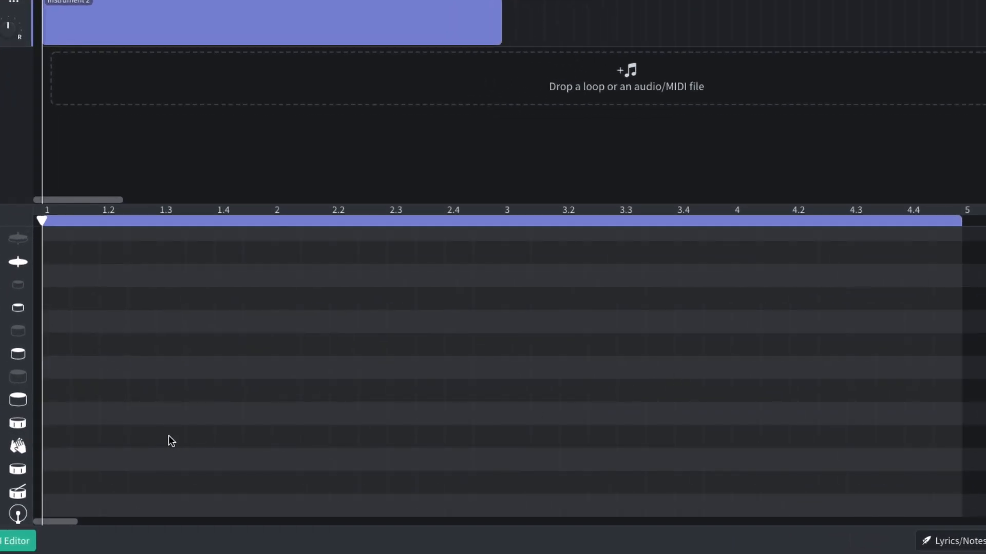
Place claps at beats 1.3 and 2.3 and kicks at 1 and 2.2 in the Drums region, then play them back.
left_click(171, 437)
left_click(51, 507)
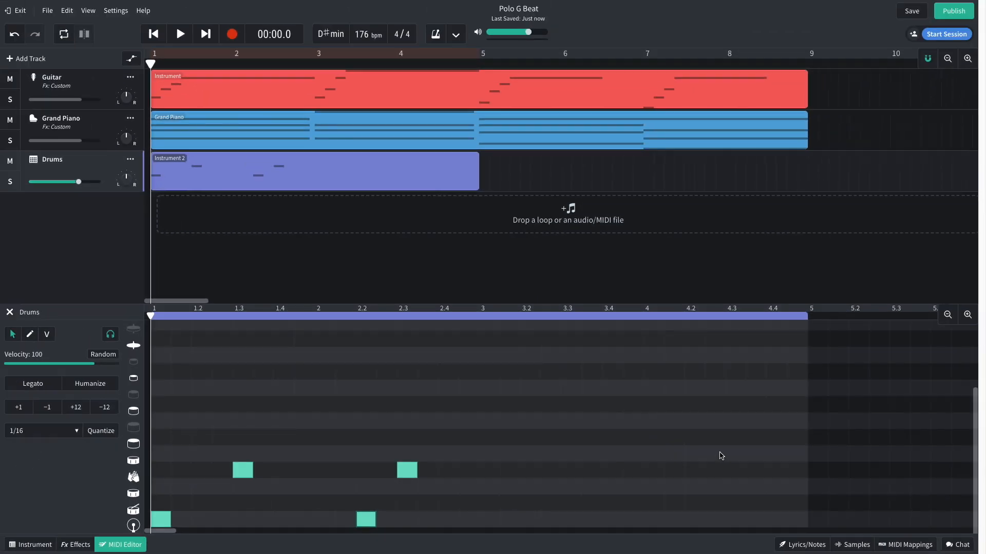
key("space")
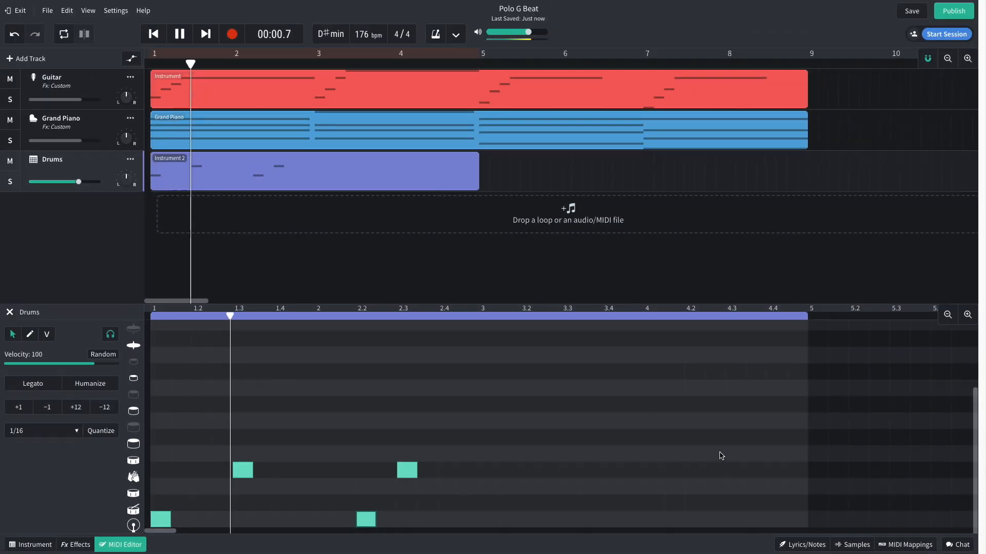
key("space")
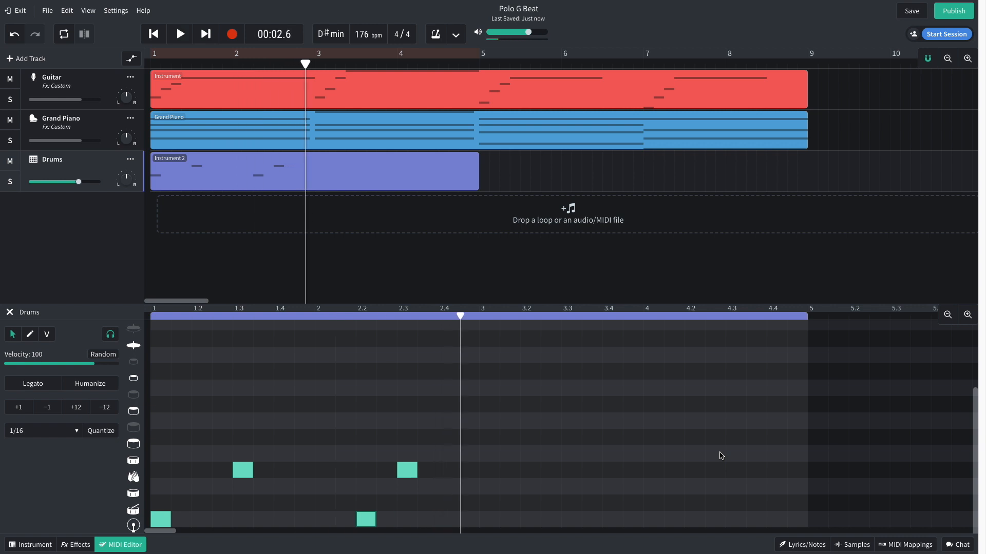
key("Return")
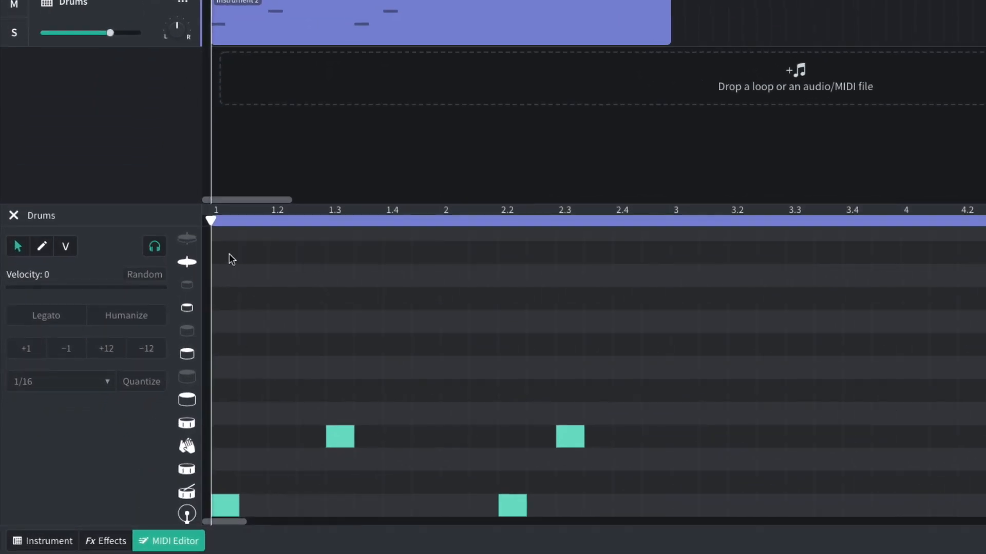
Add four pairs of half-beat hi-hat hits from bar 1 to beat 2.2, one empty half-beat between pairs, and play the pattern.
left_click(163, 339)
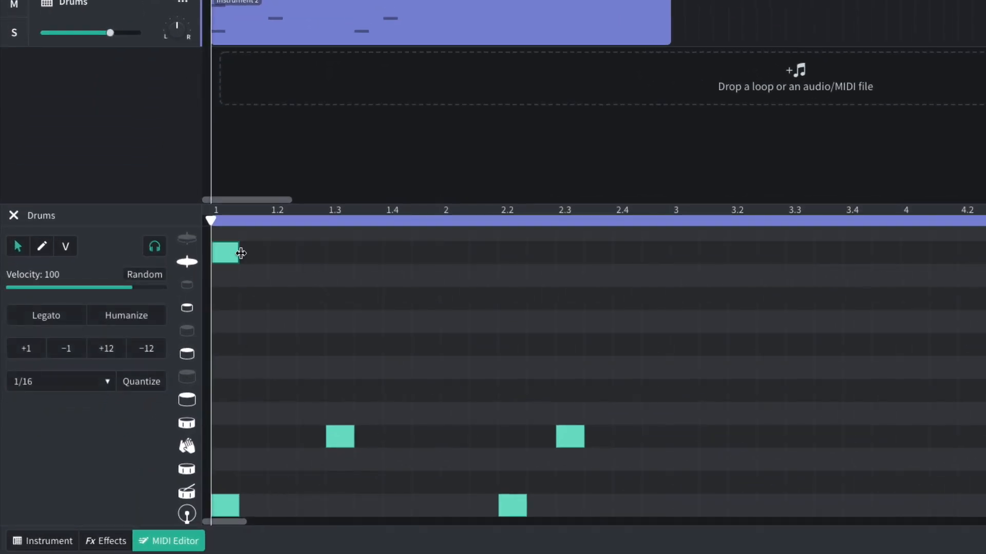
left_click(181, 342)
left_click(311, 254)
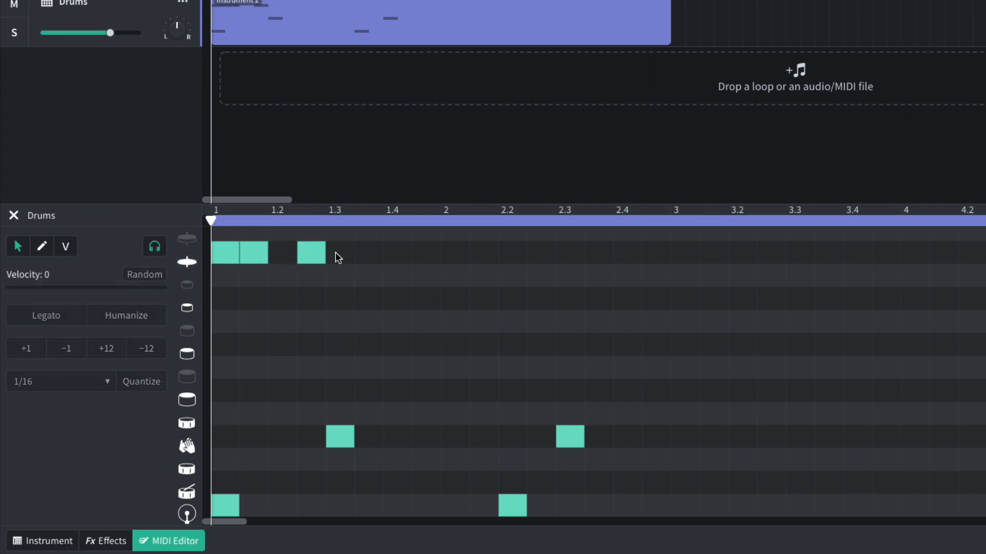
left_click(335, 253)
left_click(399, 254)
left_click(426, 252)
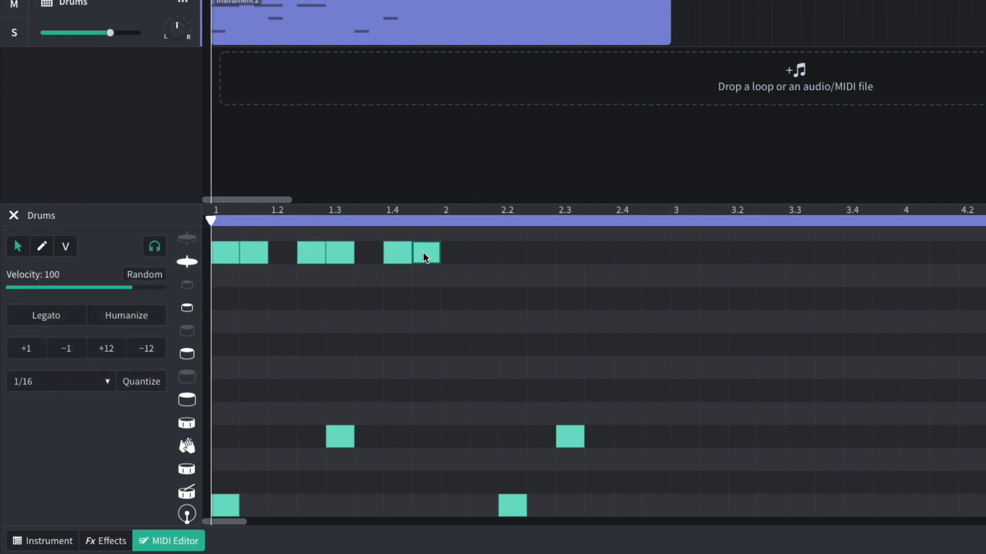
left_click(485, 252)
left_click(513, 254)
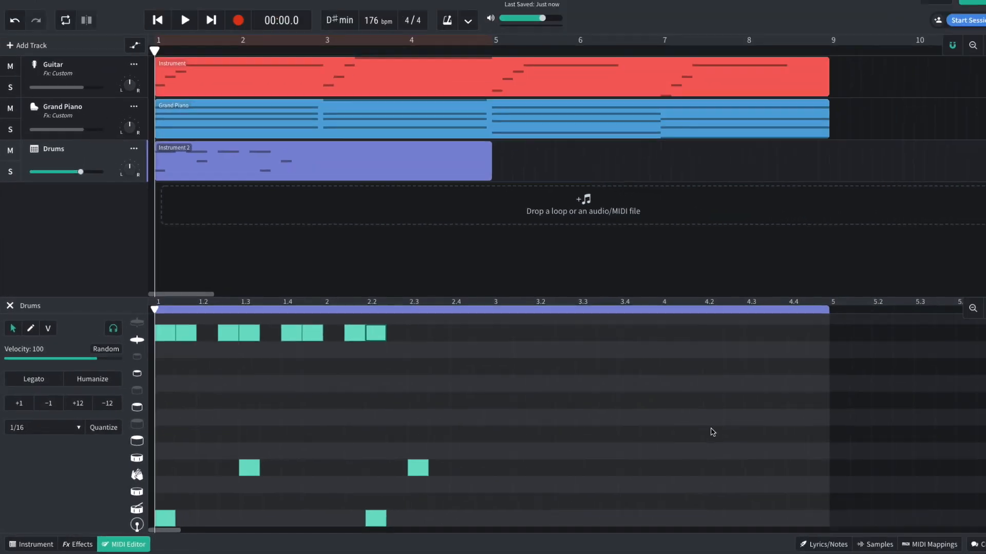
key("space")
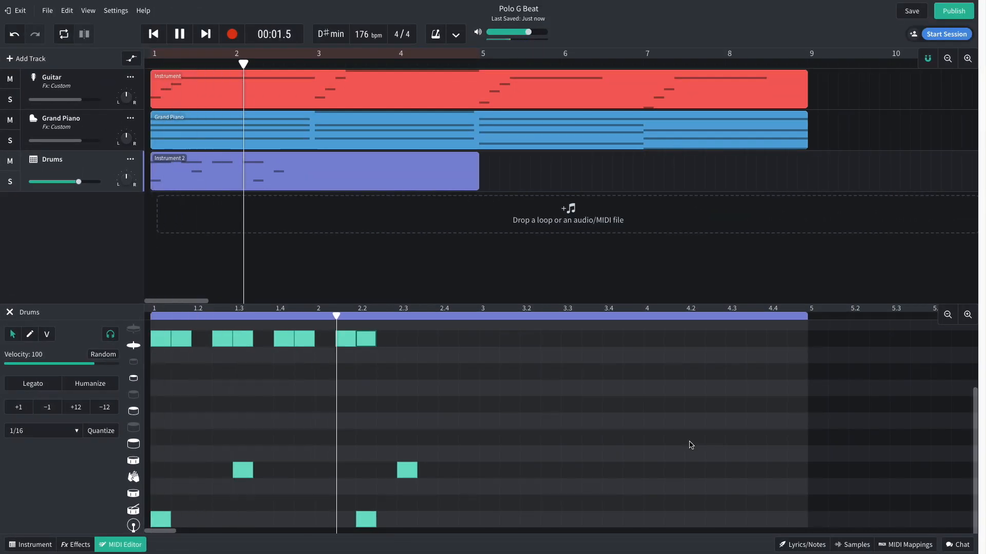
key("space")
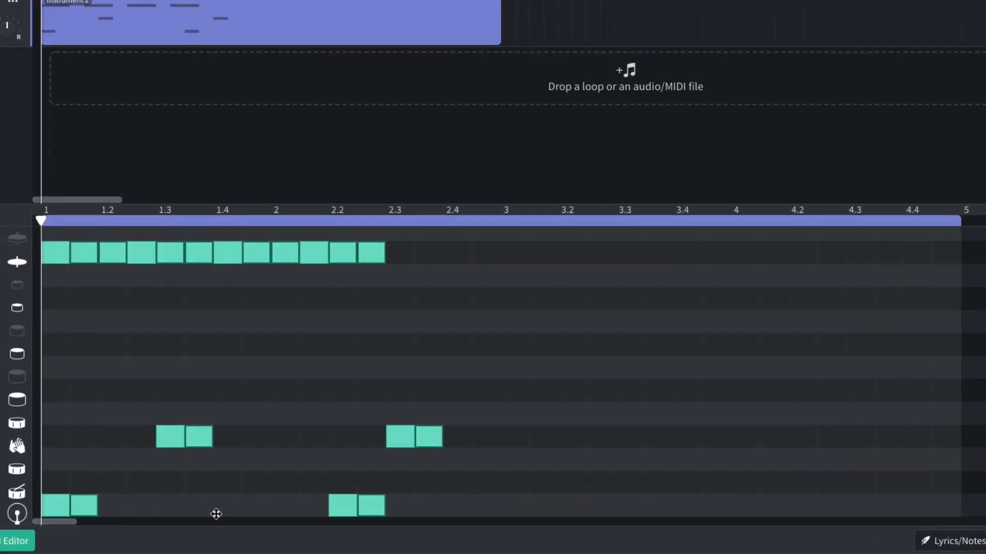
Repeat the two-bar drum pattern in bars 3 and 4 and add an extra kick half a beat after 4.3.
left_click_drag(216, 513, 534, 513)
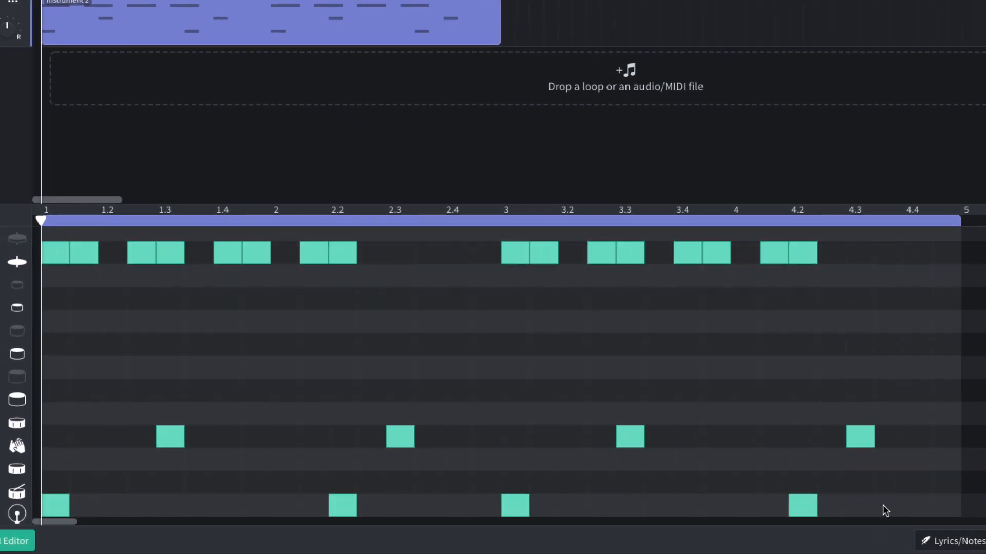
double_click(883, 506)
Duplicate the four-bar Drums region so it also covers bars 5 to 8, and play the beat.
left_click_drag(191, 27, 701, 34)
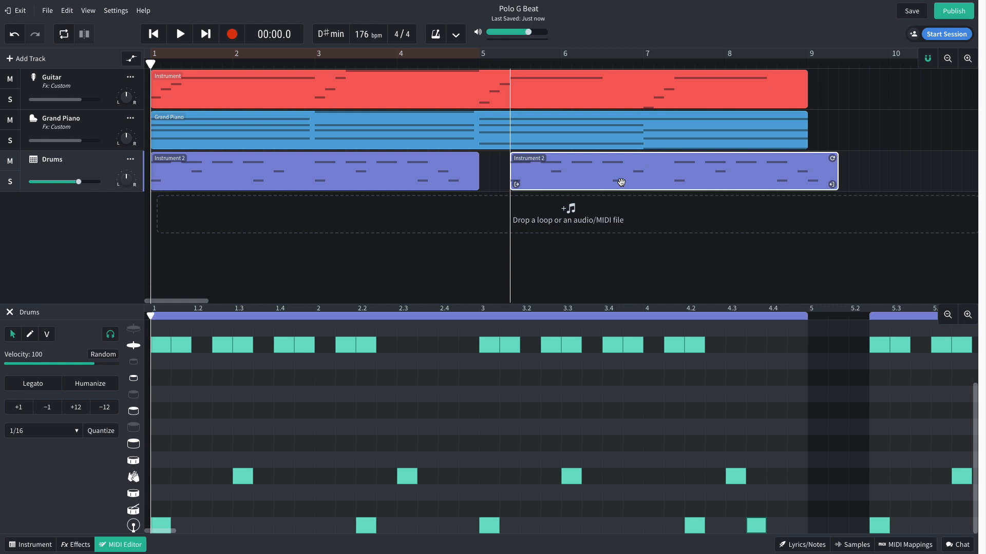
left_click_drag(621, 182, 591, 184)
key("space")
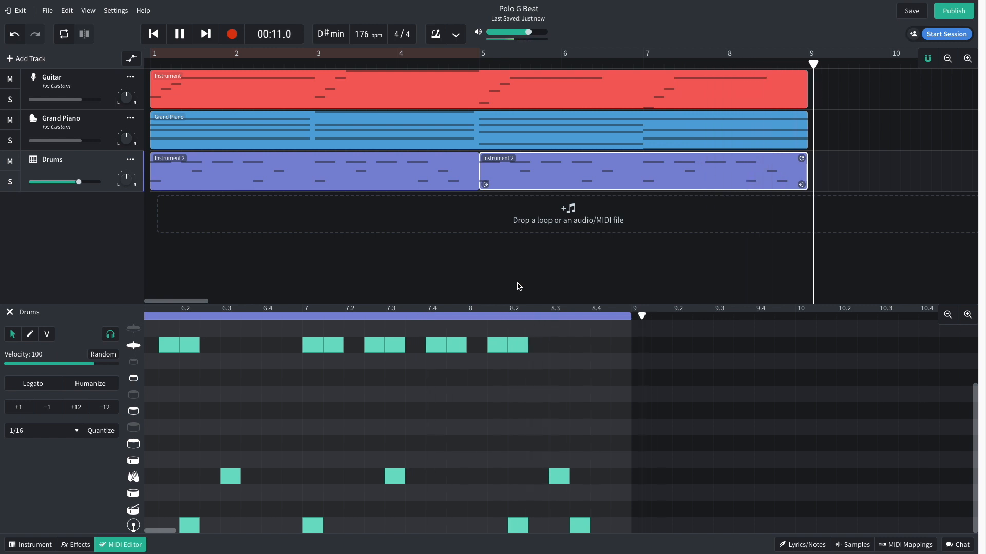
key("space")
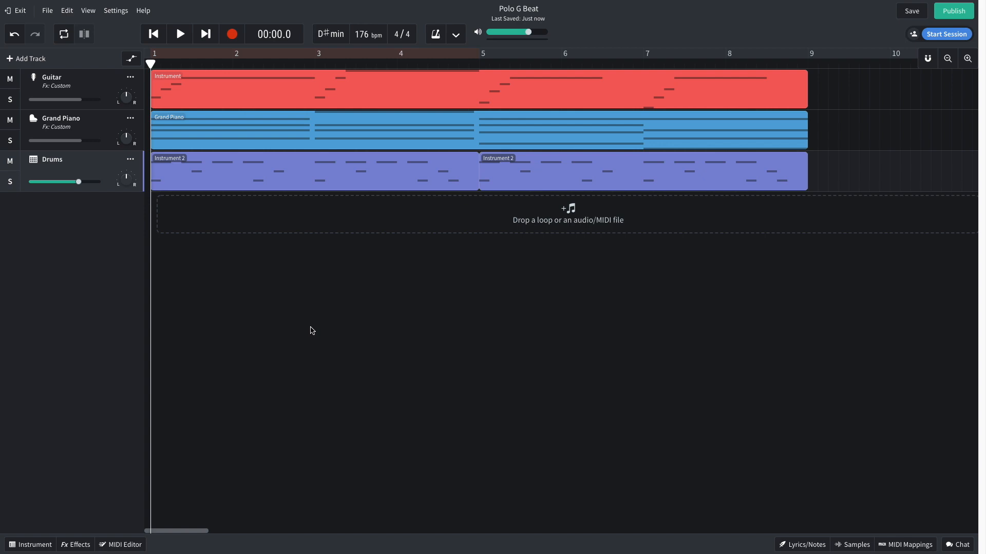
Add a fourth virtual instrument track named Snare and assign it a drum pad kit.
left_click(31, 59)
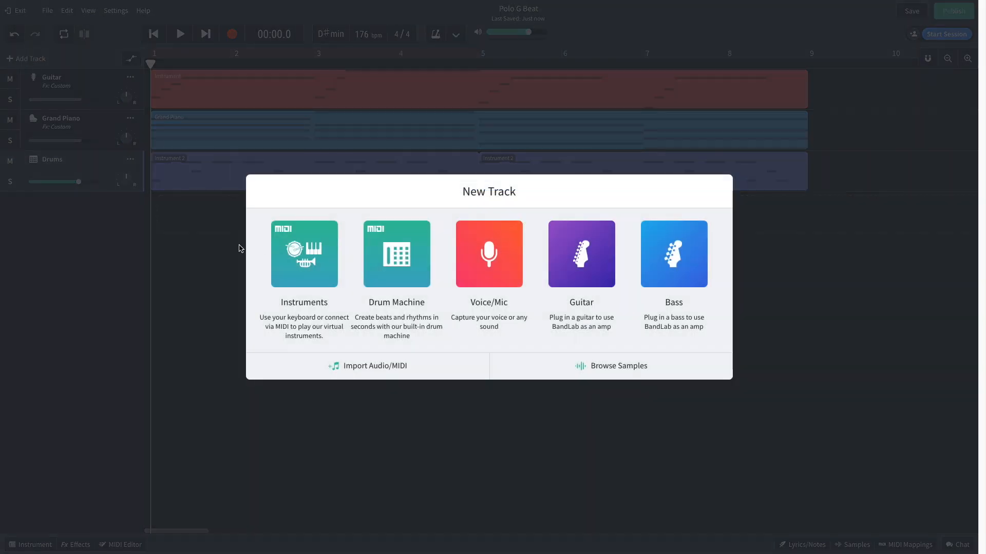
left_click(304, 254)
left_click(15, 540)
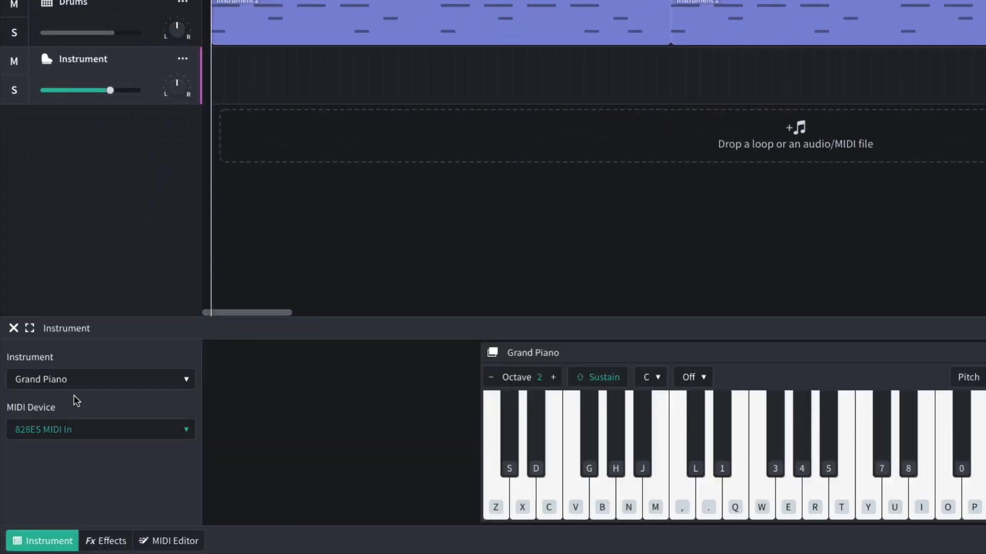
left_click(74, 403)
mouse_move(195, 343)
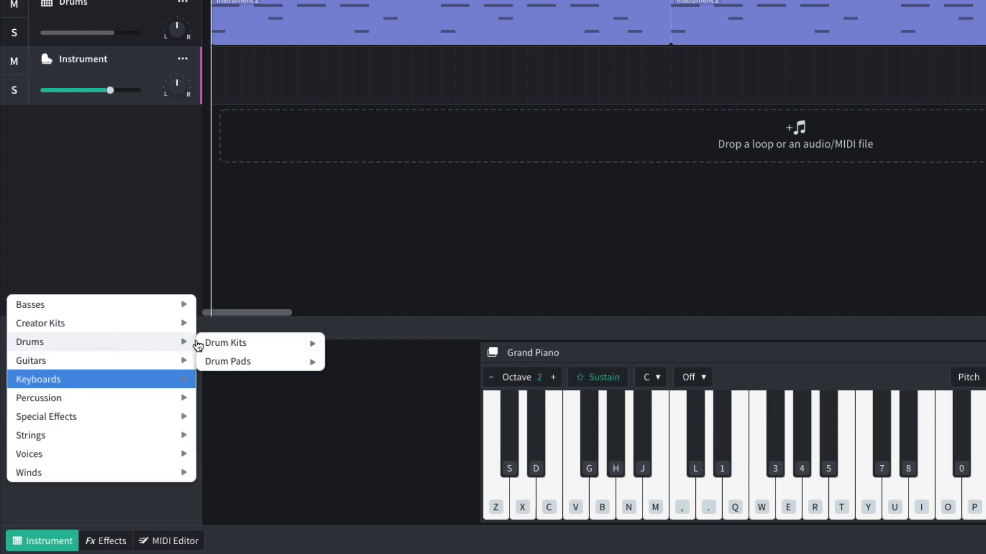
mouse_move(238, 360)
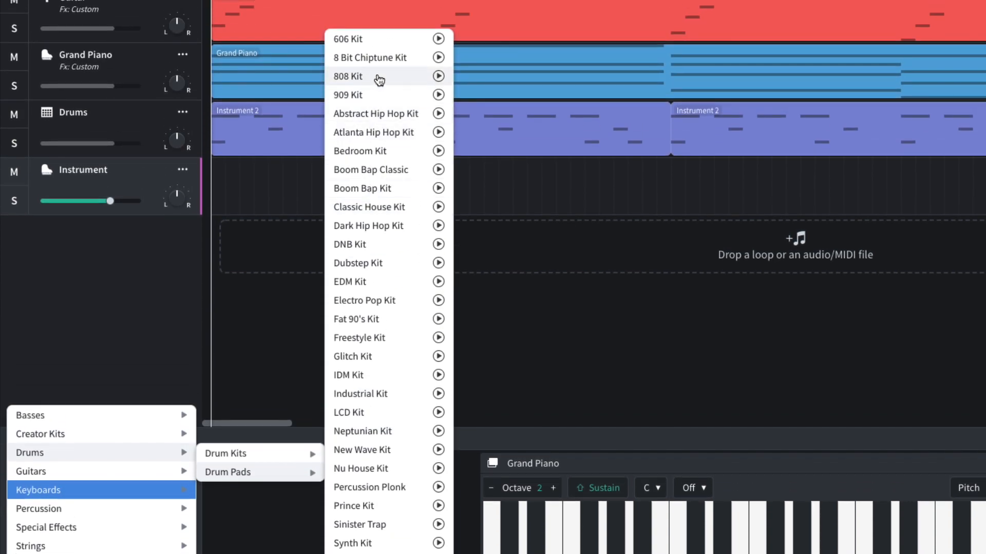
left_click(354, 0)
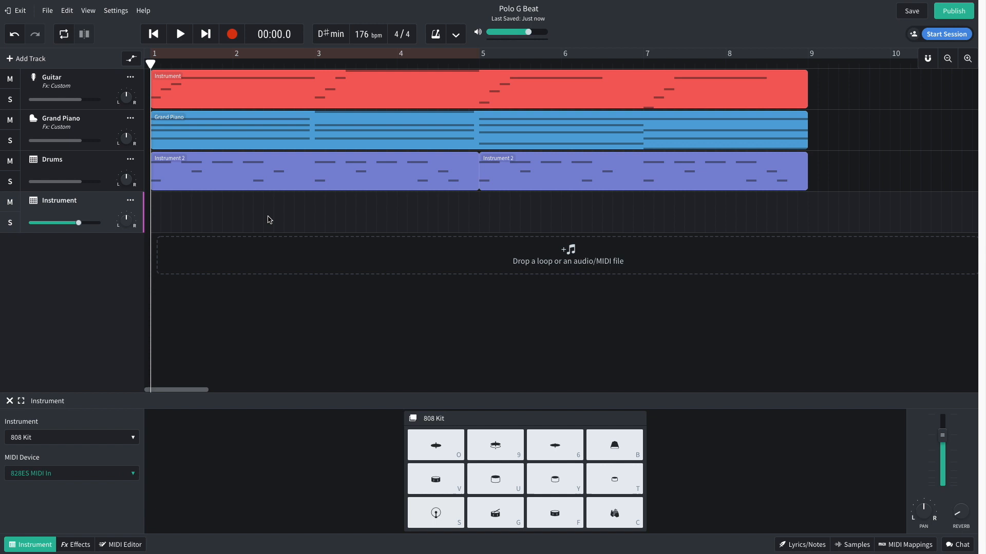
Create a four-bar region on the Snare track and place a snare hit half a beat after the start of each bar.
double_click(291, 204)
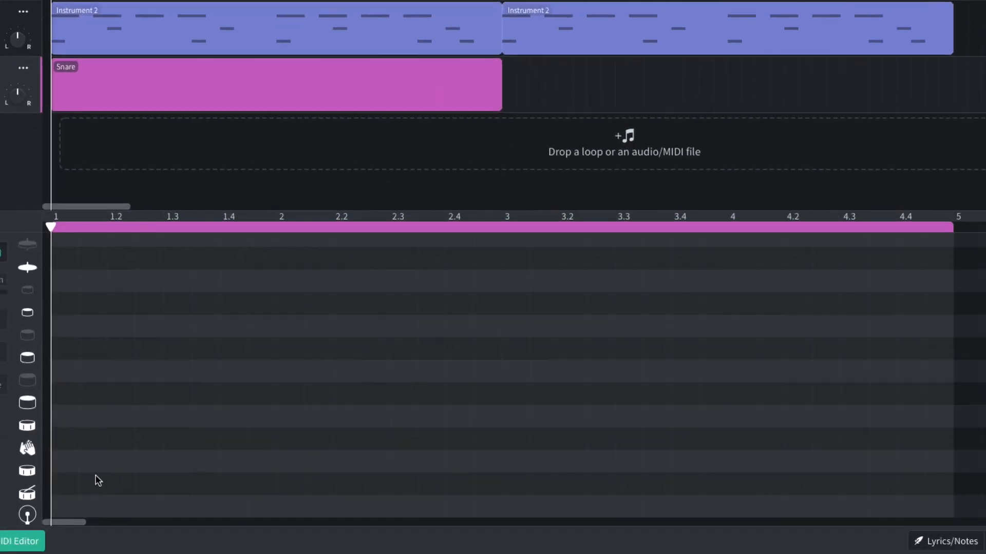
left_click(182, 488)
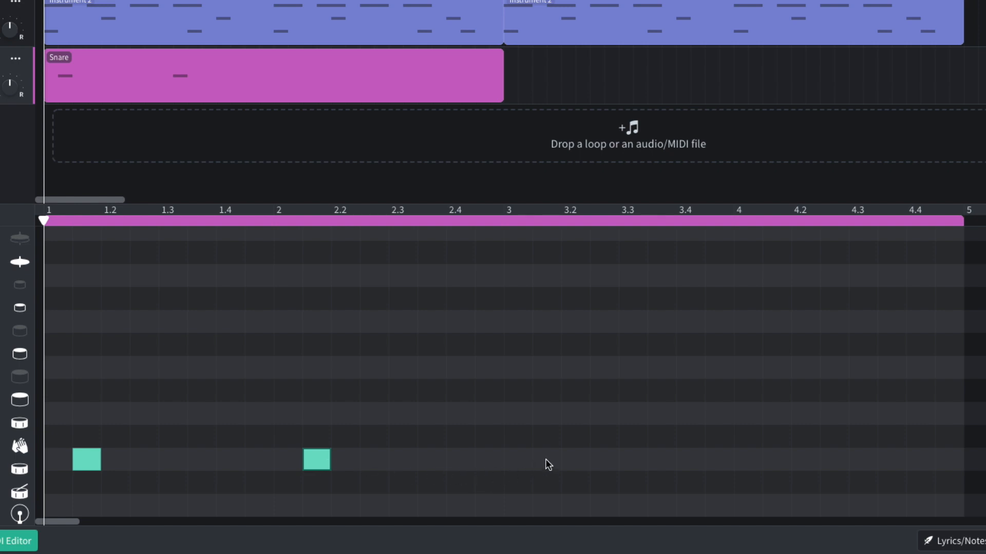
left_click(775, 470)
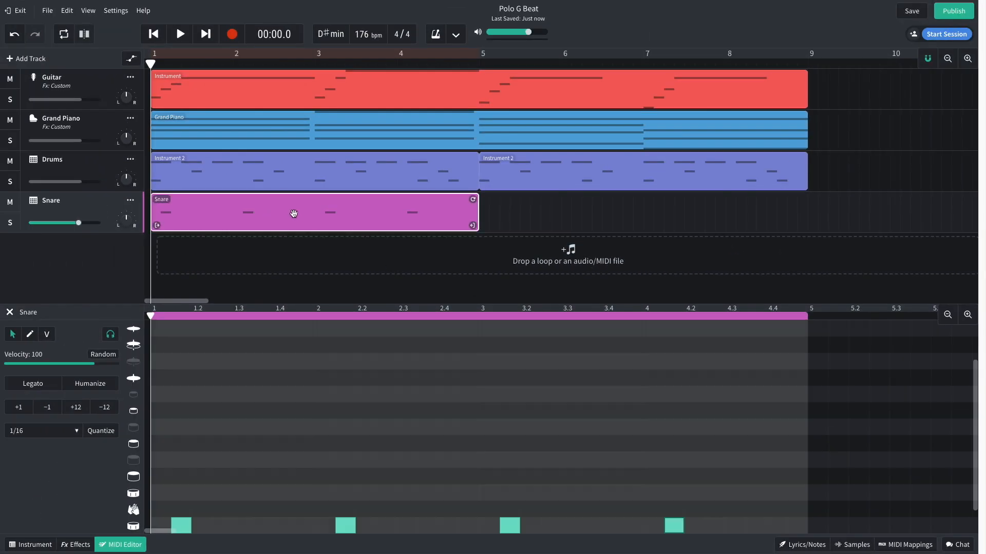
Duplicate the Snare region across bars 5 to 8 and play back the full beat.
key("ctrl+d")
key("space")
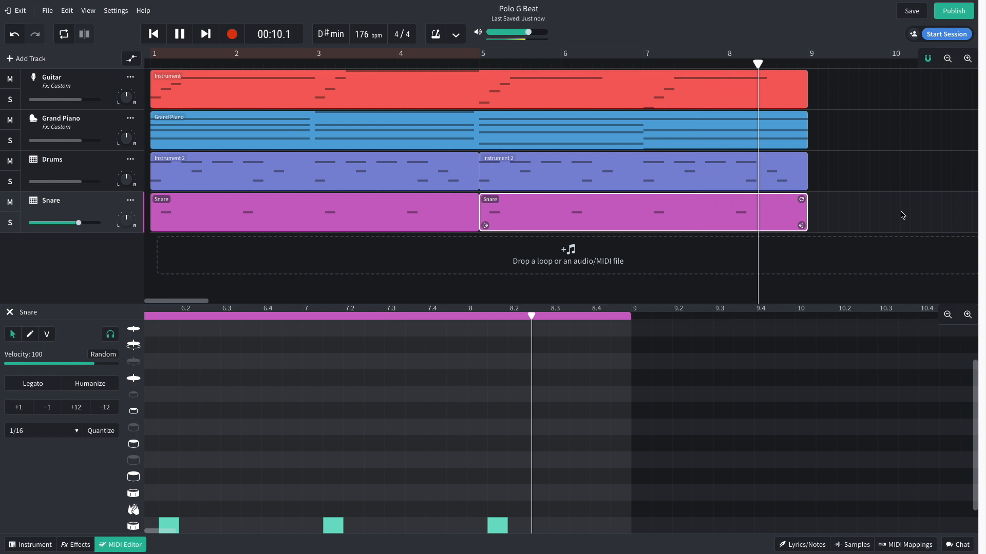
key("space")
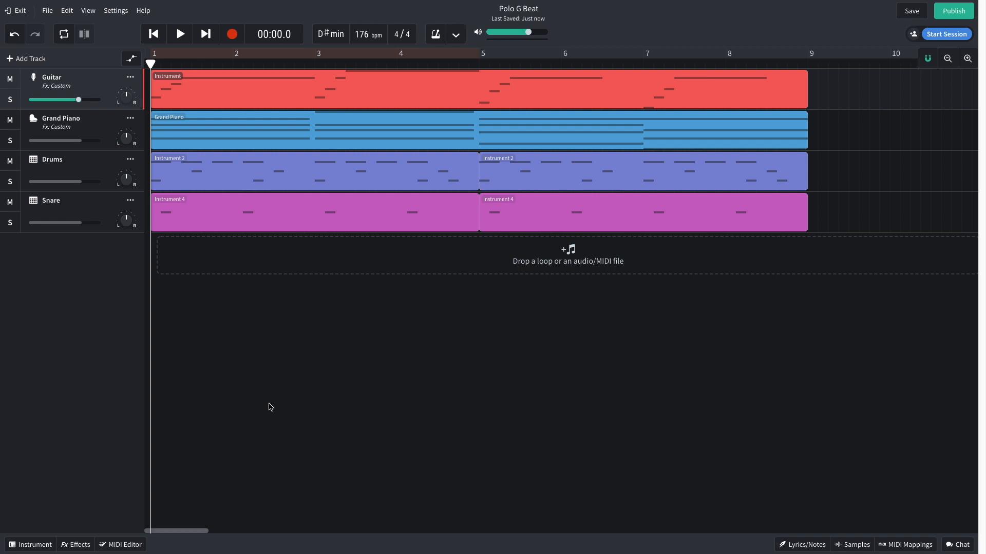
Lower the Guitar, Grand Piano and Drums volumes to about -3 dB and the Snare volume to -3.5 dB, and play the mix.
mouse_move(78, 103)
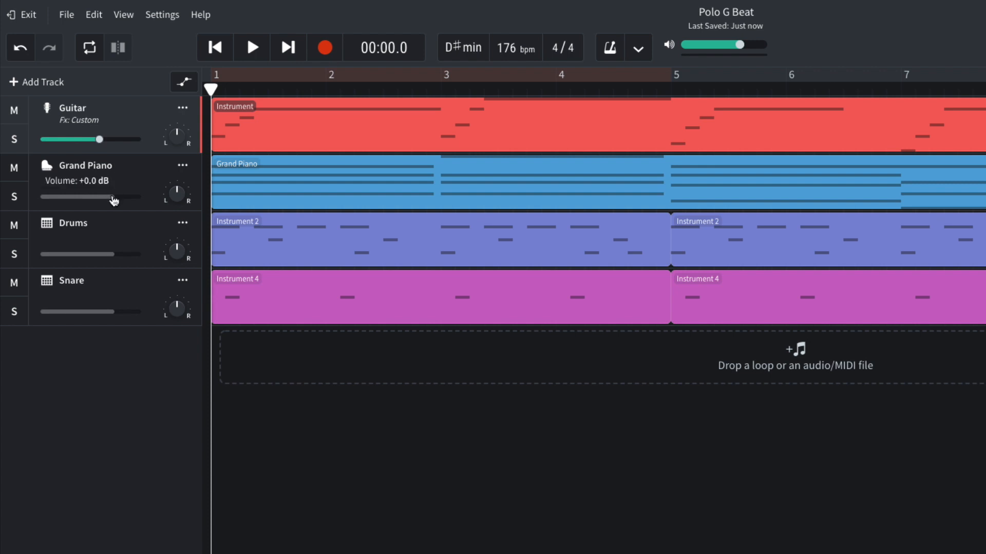
left_click_drag(113, 200, 106, 200)
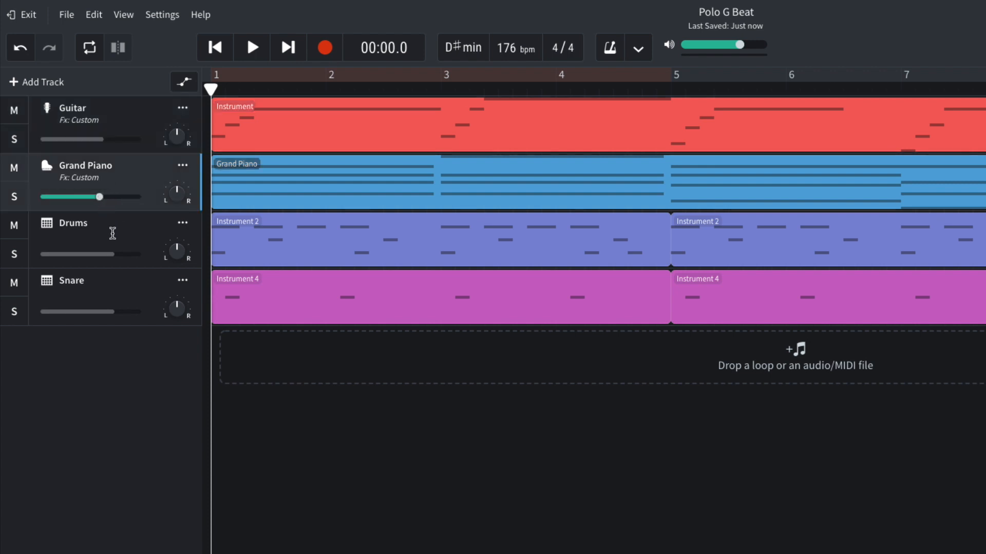
left_click_drag(113, 255, 108, 255)
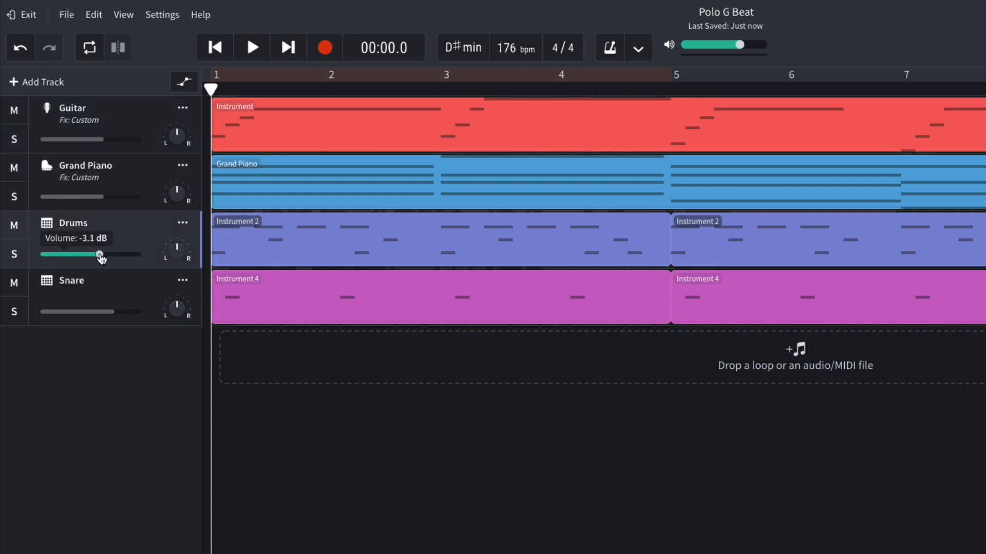
left_click_drag(113, 312, 104, 312)
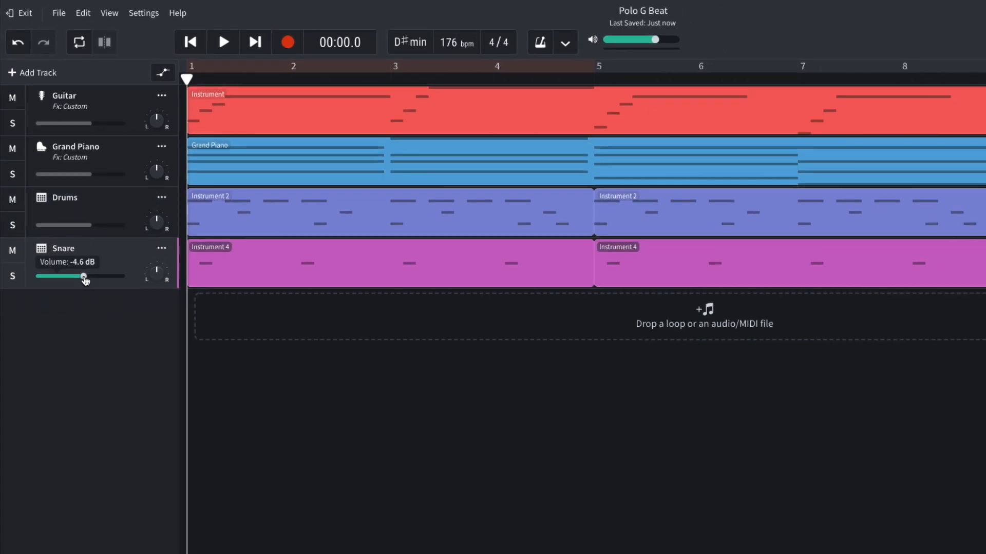
key("space")
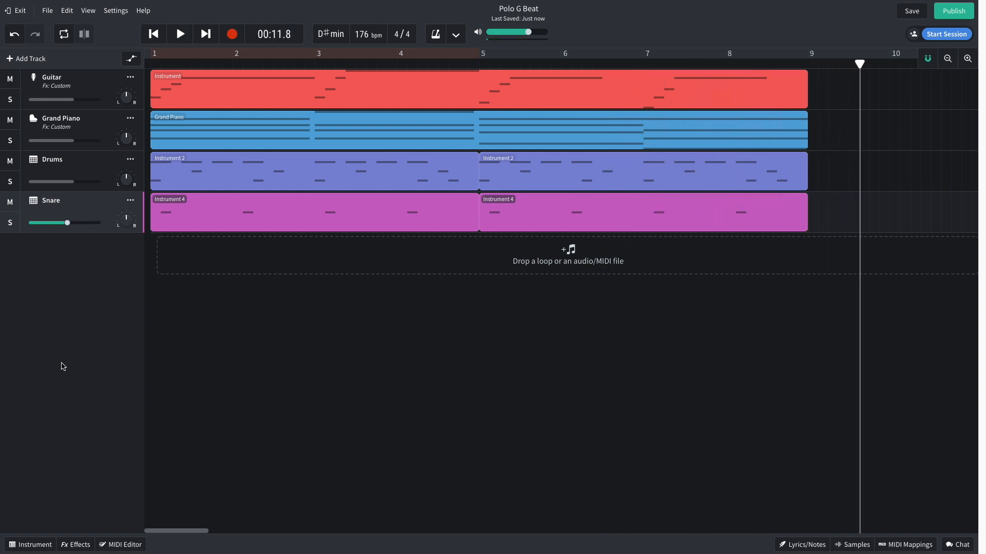
key("space")
Add a fifth virtual instrument track named 808 with the 808 Saturated Bass synth and play the beat with its eight-bar bass line.
left_click(26, 59)
left_click(301, 252)
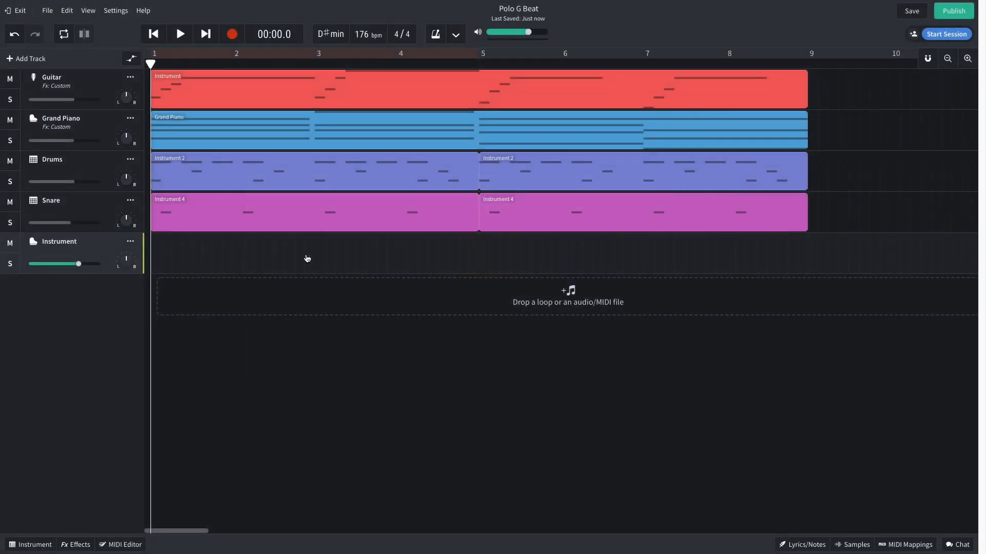
left_click(52, 540)
left_click(97, 389)
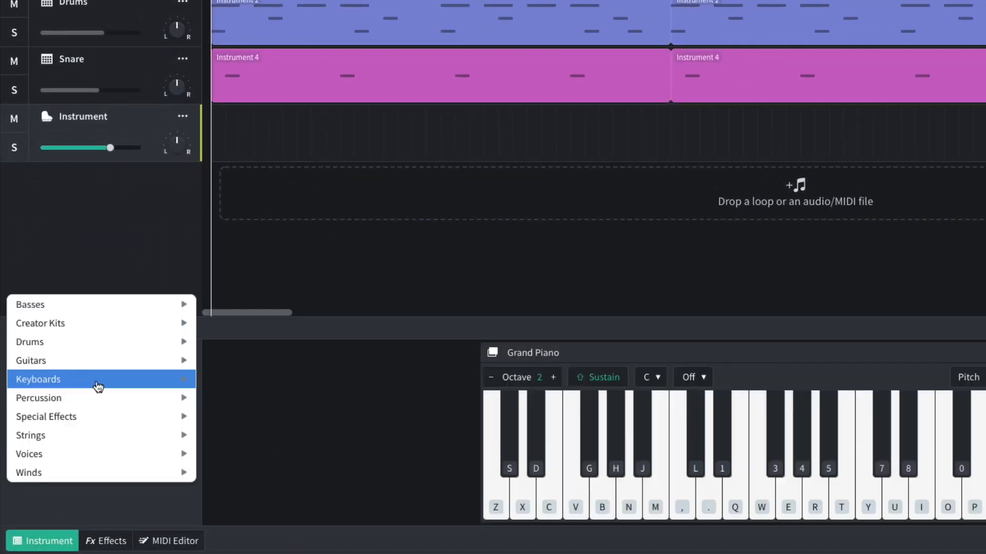
mouse_move(128, 312)
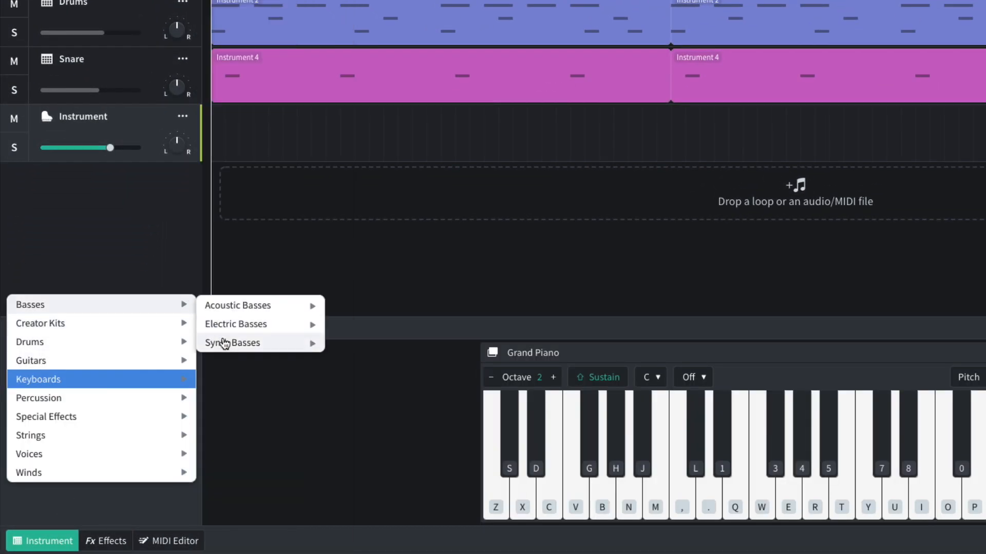
mouse_move(225, 345)
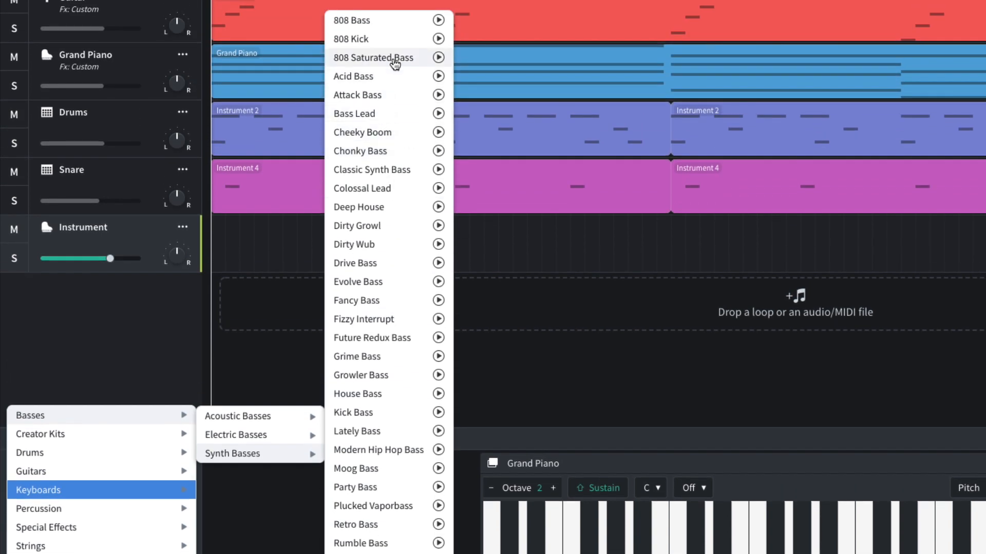
left_click(394, 58)
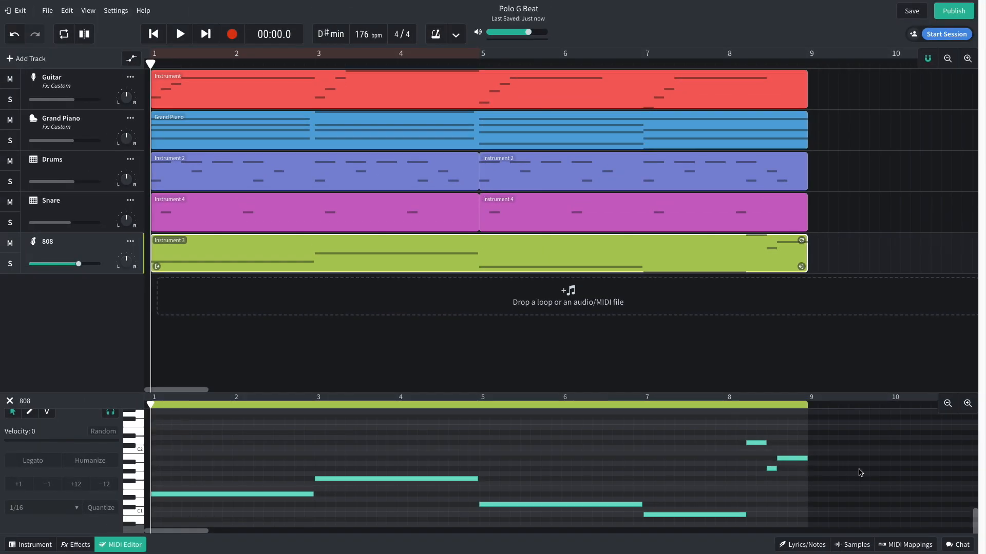
key("space")
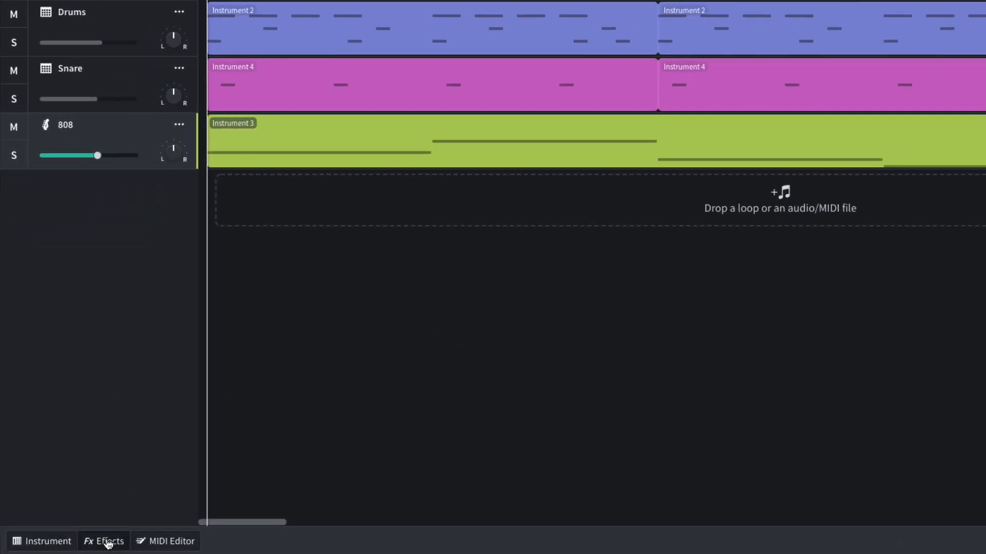
Add a BL 1176 compressor from the Dynamics effects to the 808 track.
left_click(76, 544)
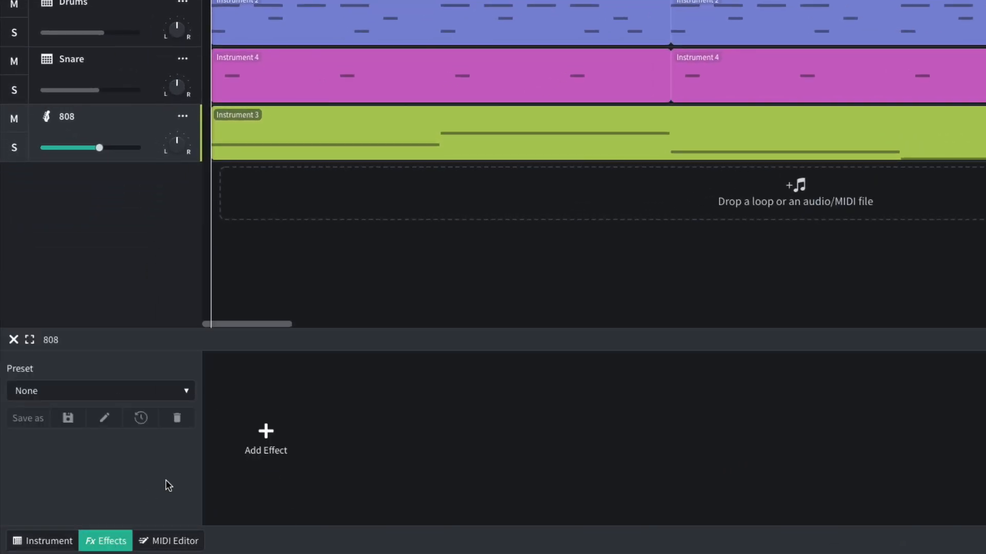
left_click(188, 470)
mouse_move(193, 467)
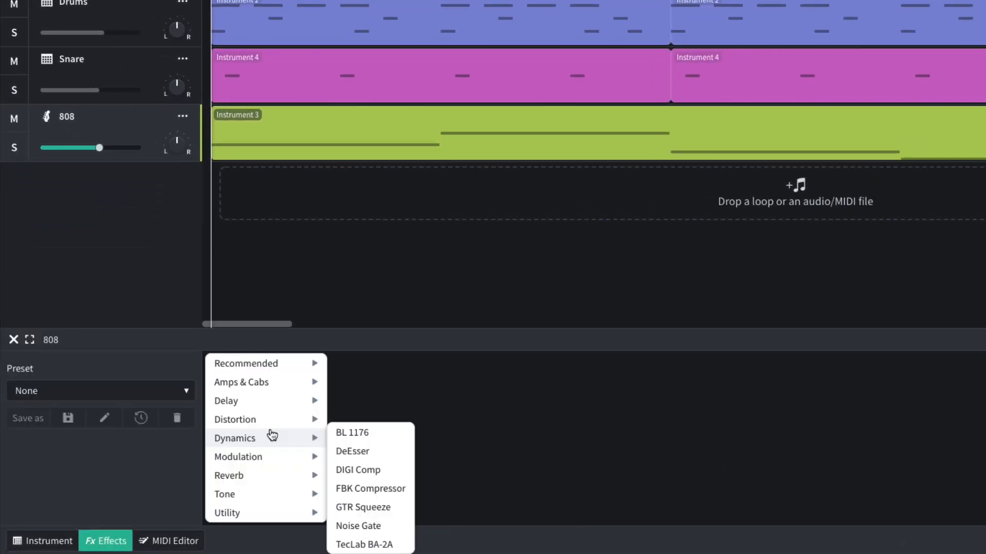
left_click(363, 433)
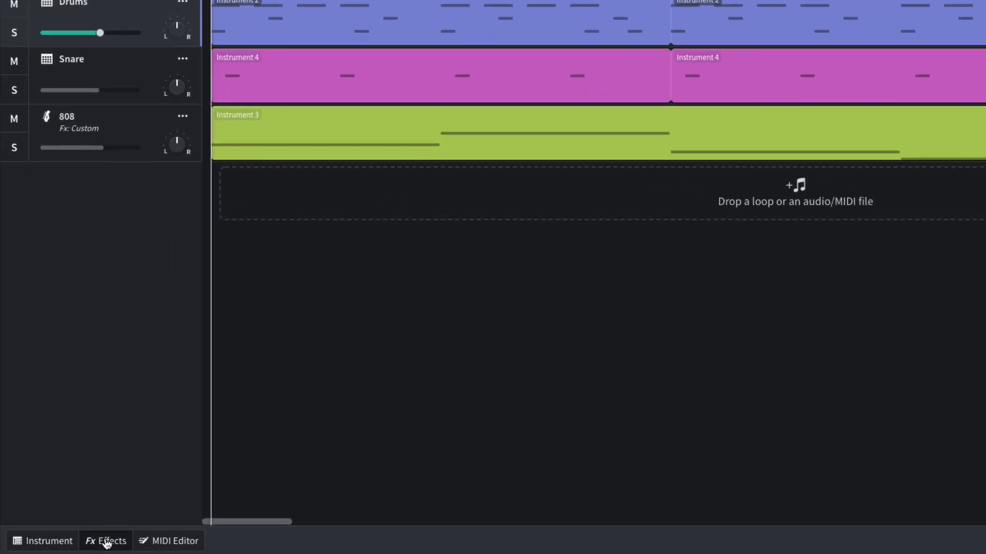
Add a Multi Filter to the Drums track, set it to Highpass with a lowered frequency, and play the beat.
left_click(75, 545)
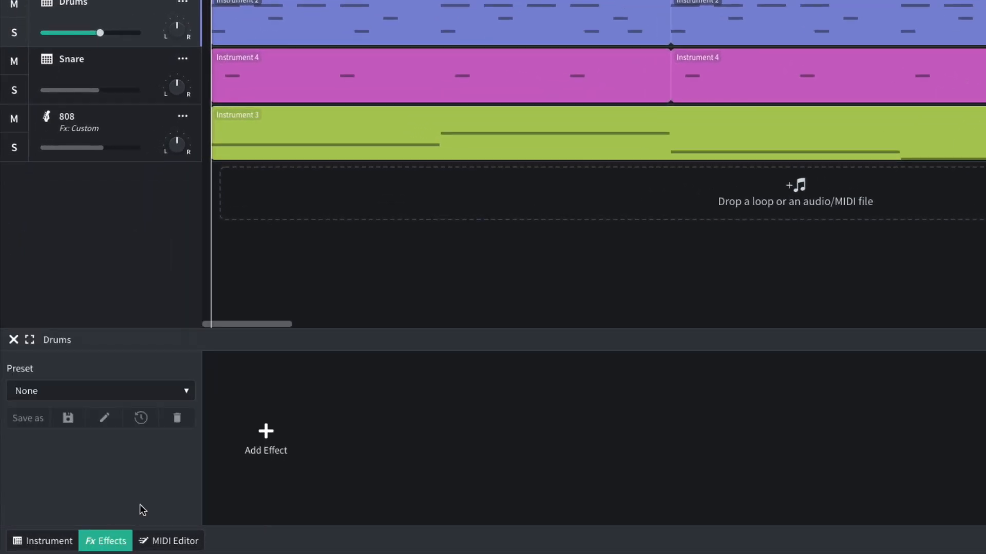
left_click(262, 433)
mouse_move(253, 494)
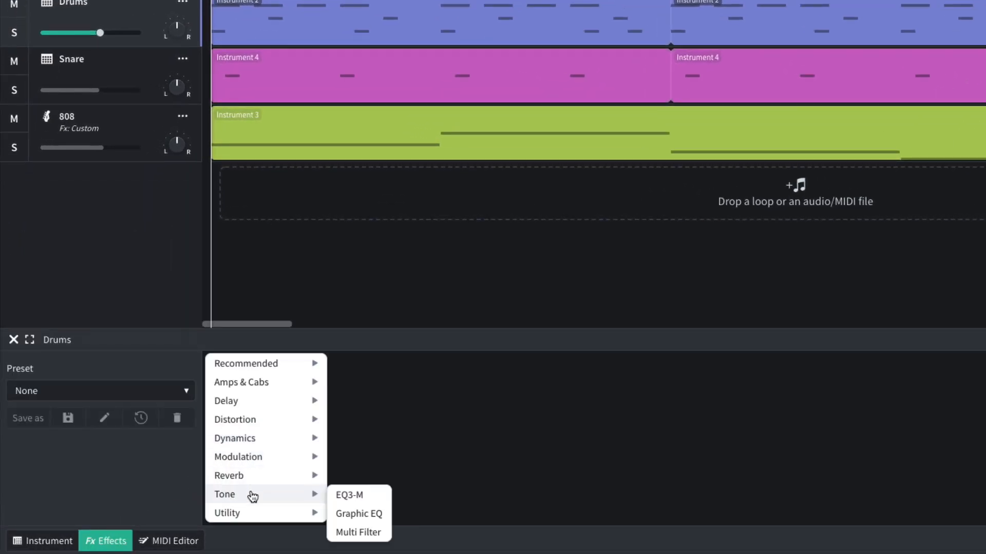
left_click(357, 532)
left_click(292, 510)
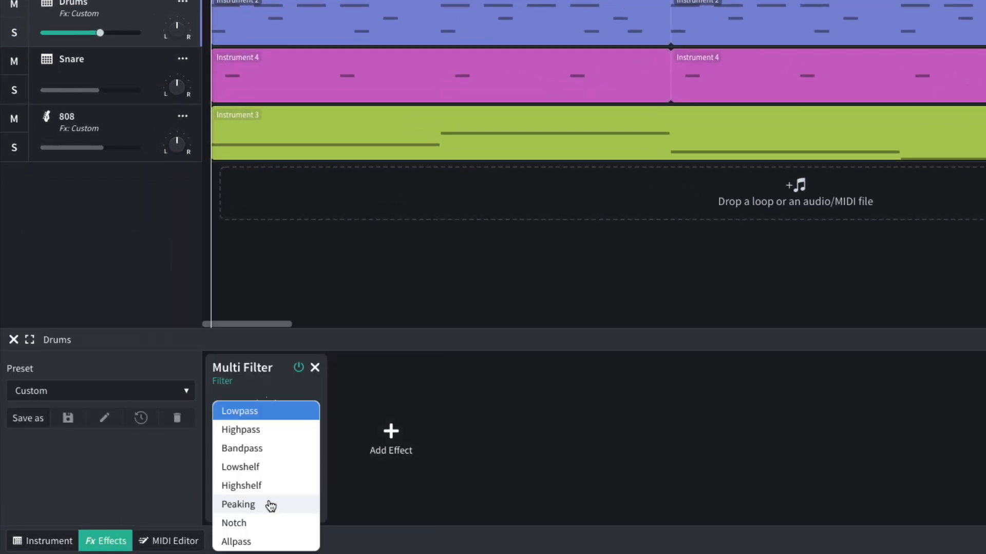
left_click(260, 431)
left_click_drag(261, 427, 250, 485)
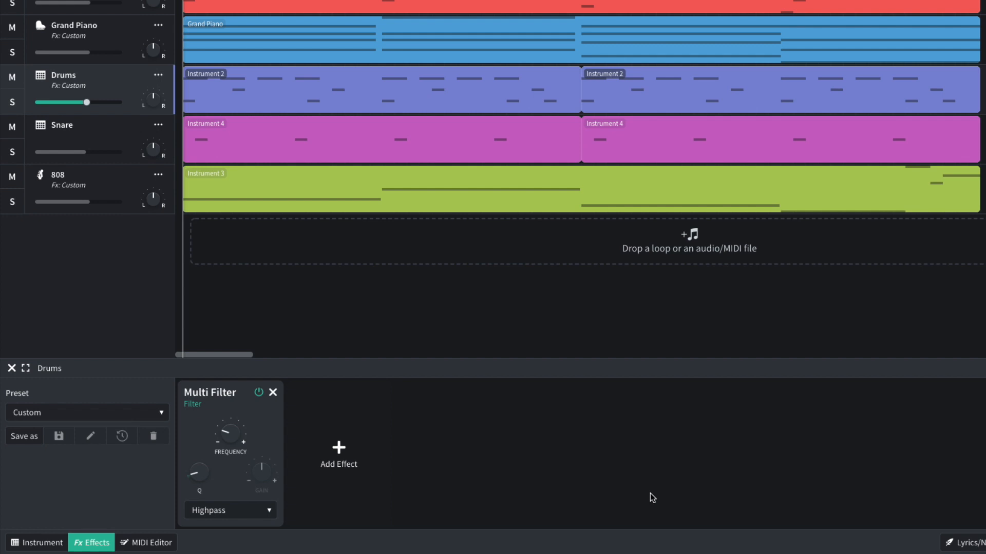
key("space")
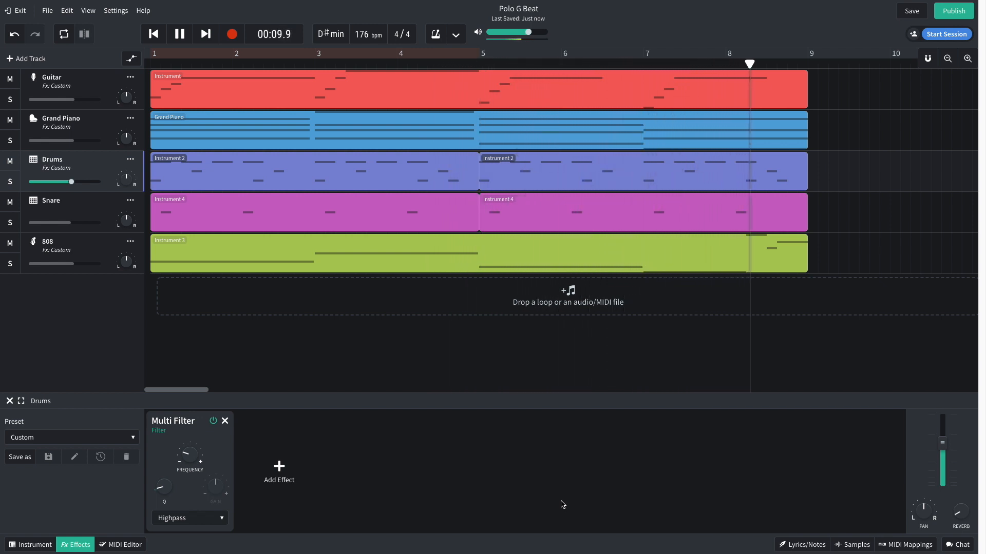
key("space")
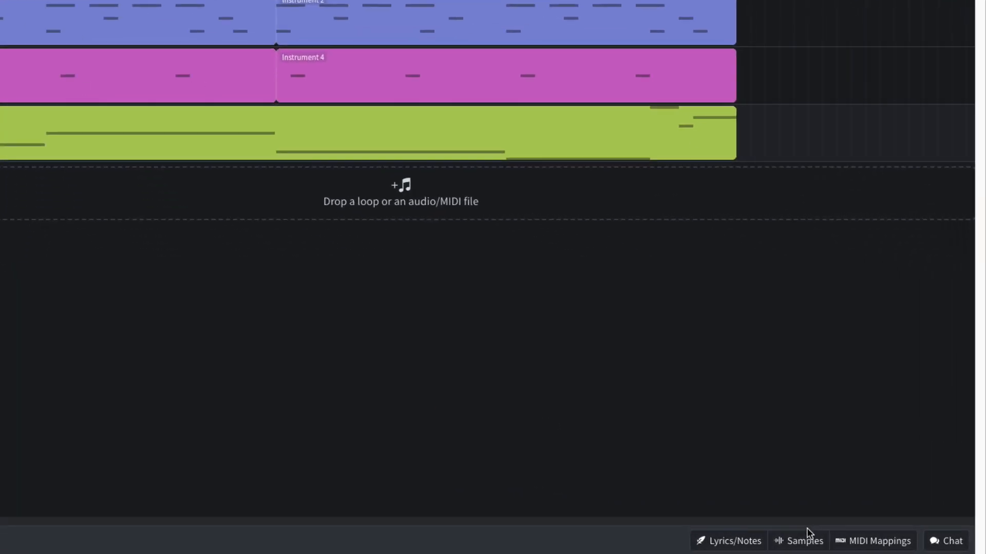
Filter the sample library's loops to the Voice instrument and the Hip Hop / Trap genre.
left_click(858, 544)
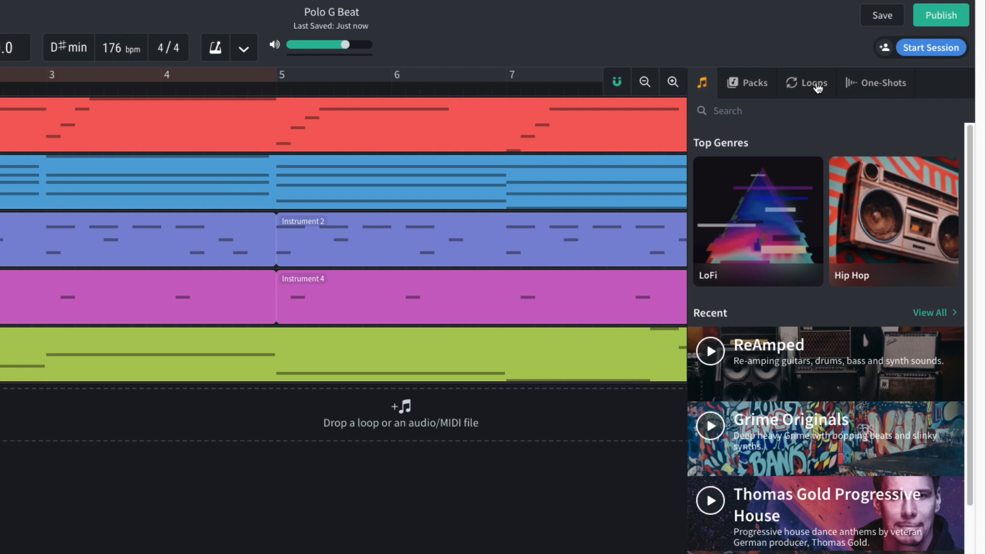
left_click(814, 110)
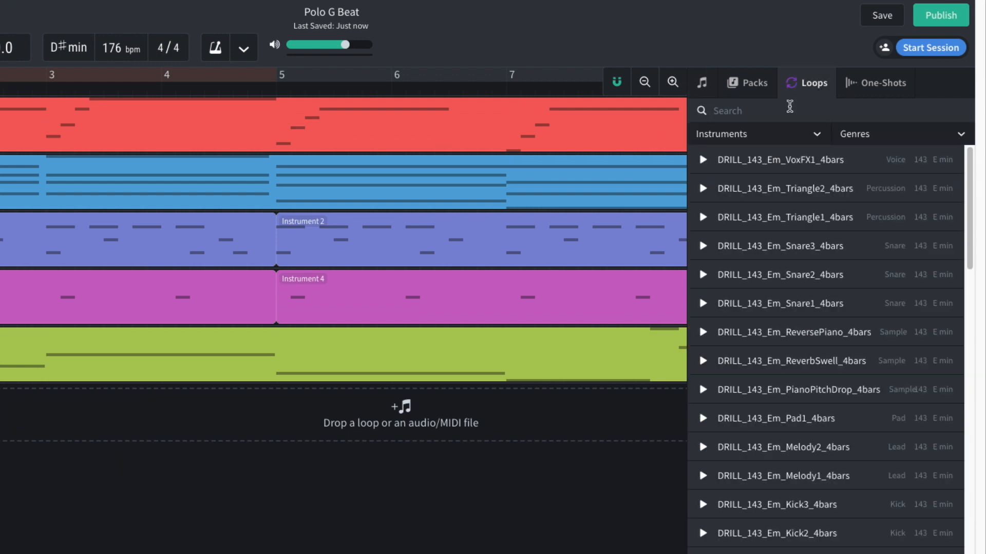
left_click(767, 137)
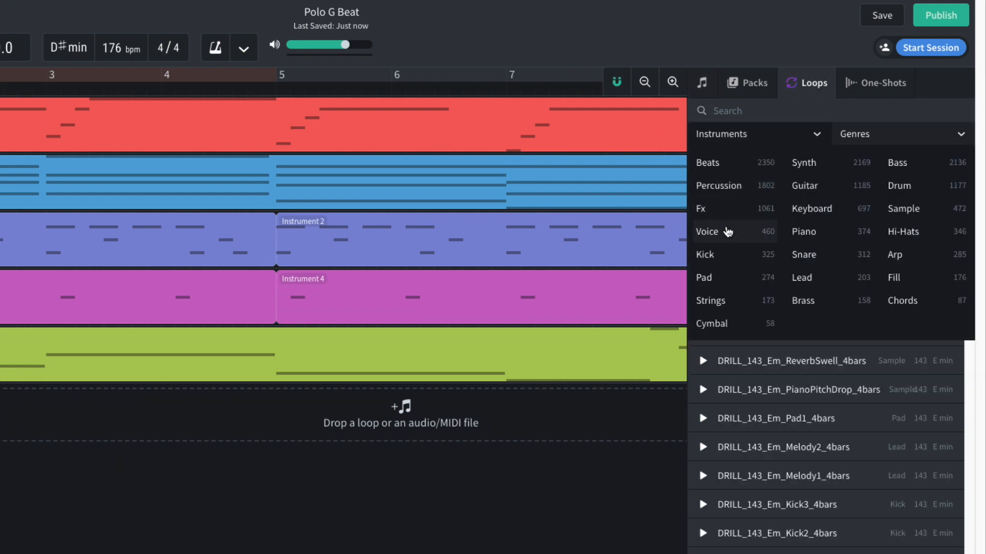
left_click(729, 231)
left_click(880, 135)
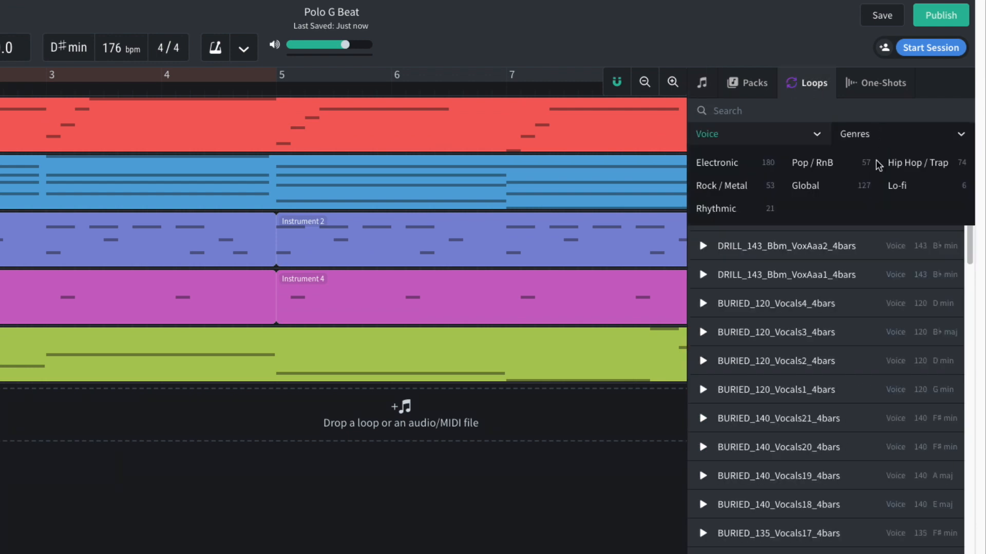
left_click(906, 168)
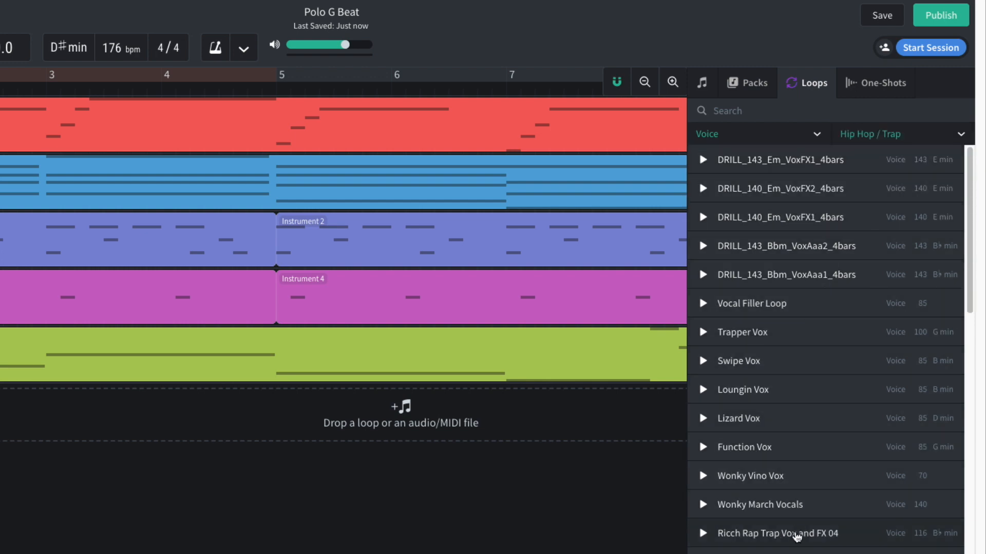
Add the Ricch Rap Trap Vox and FX 04 loop on a new track, starting at bar 1, and close the sample library.
left_click_drag(797, 537, 18, 414)
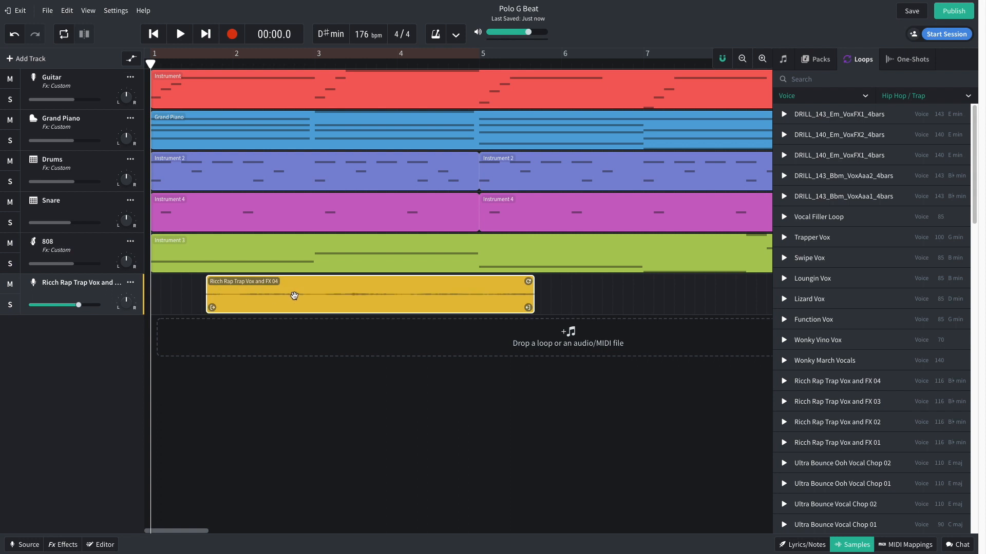
left_click_drag(294, 295, 233, 295)
left_click(840, 543)
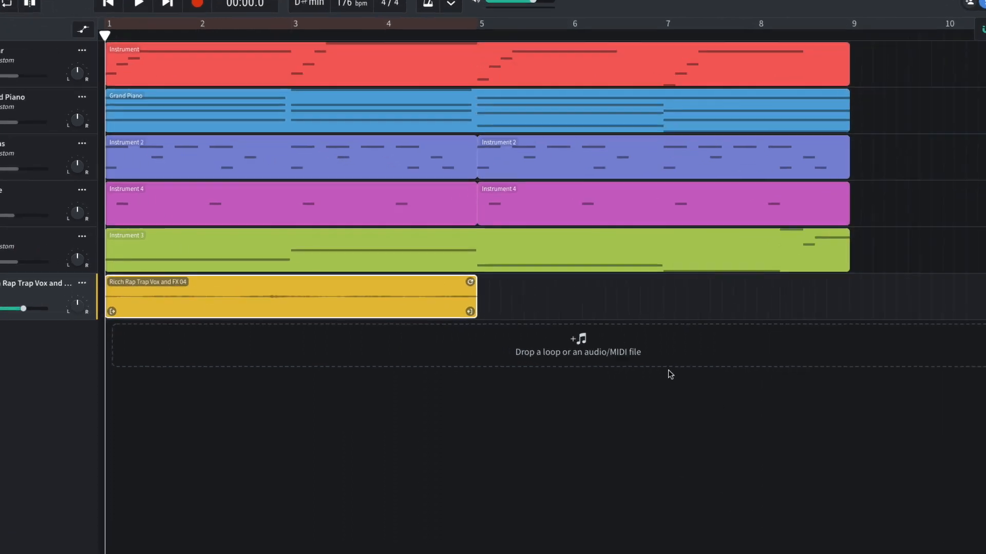
Loop the vocal region through the end of bar 8 and play back the full beat.
left_click_drag(464, 284, 924, 242)
key("space")
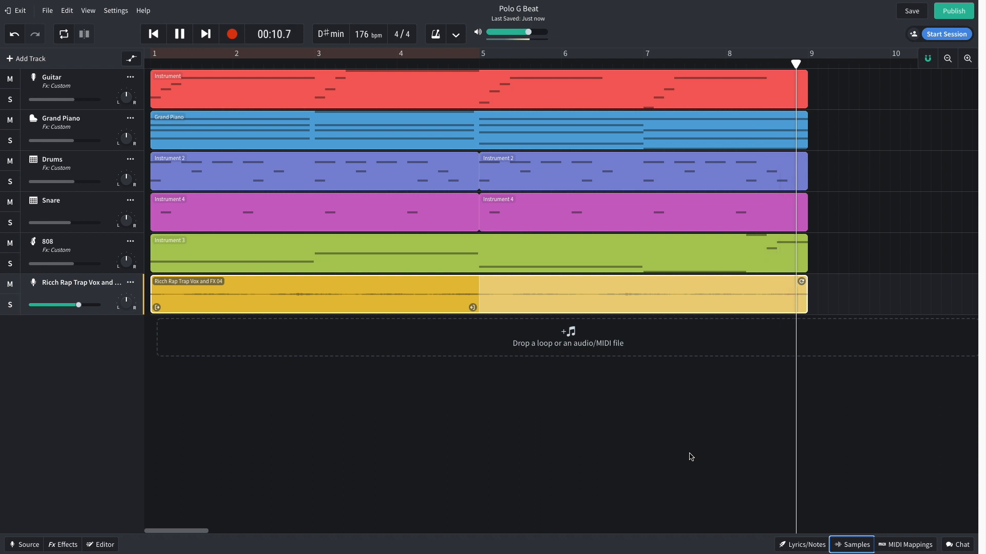
key("space")
key("Home")
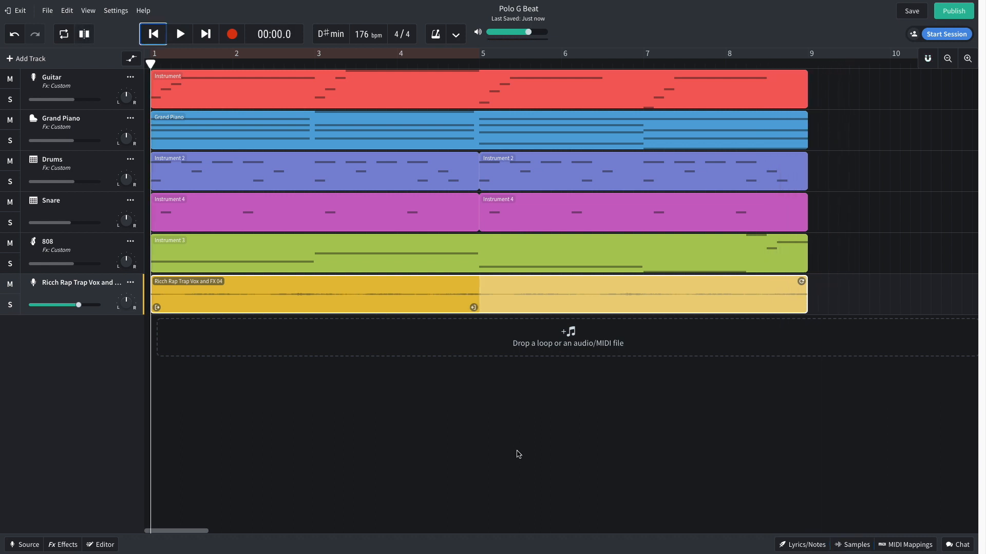
Set the vocal loop's pitch shift to -7 and play the beat.
double_click(229, 297)
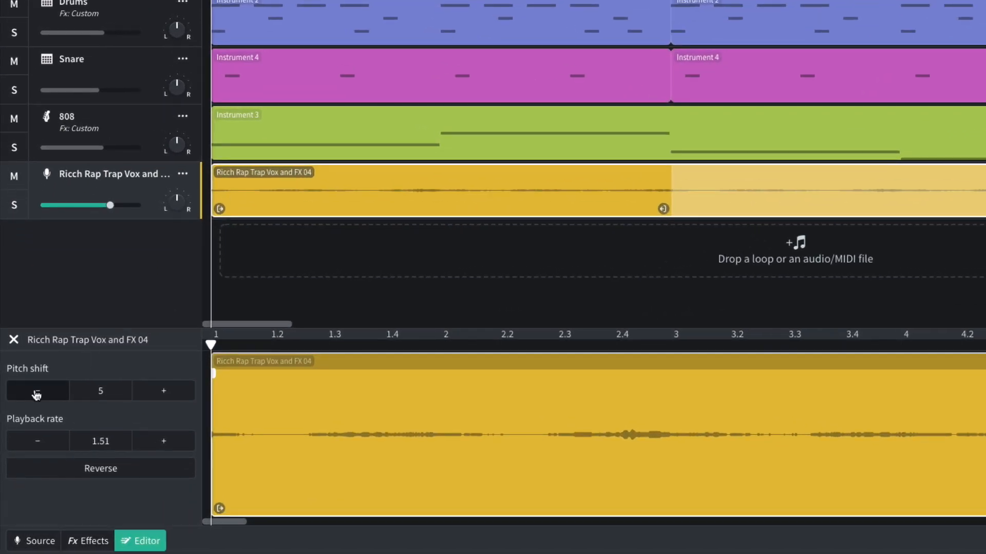
left_click(36, 395)
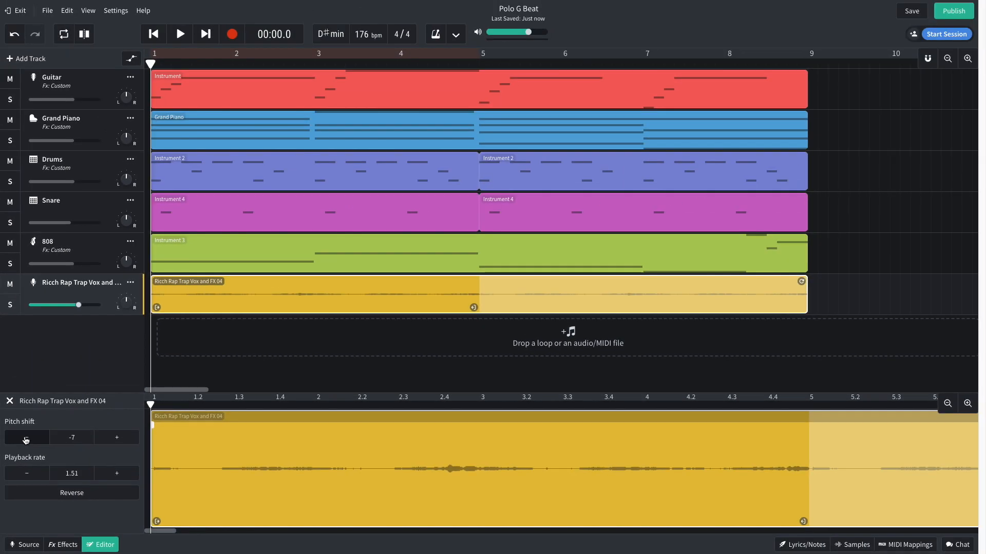
key("space")
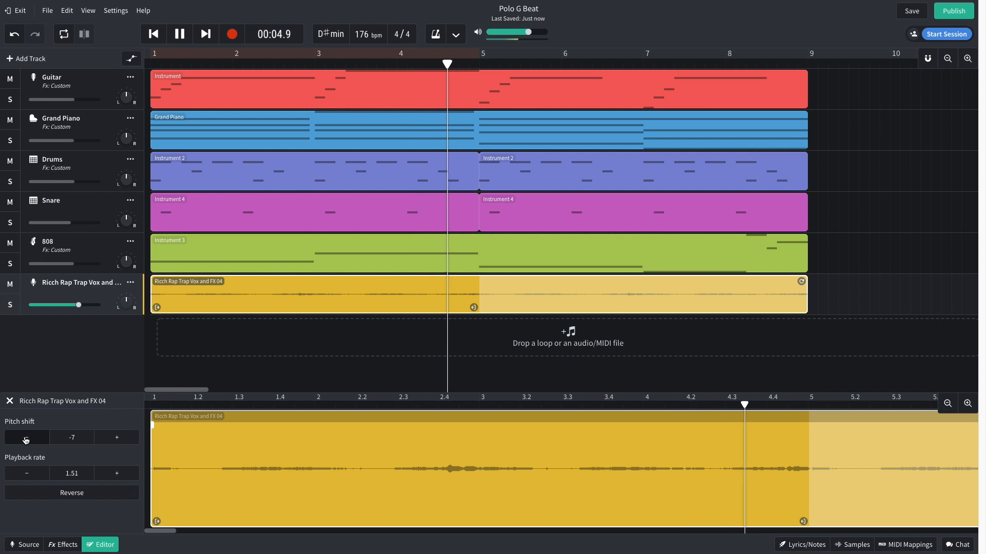
key("space")
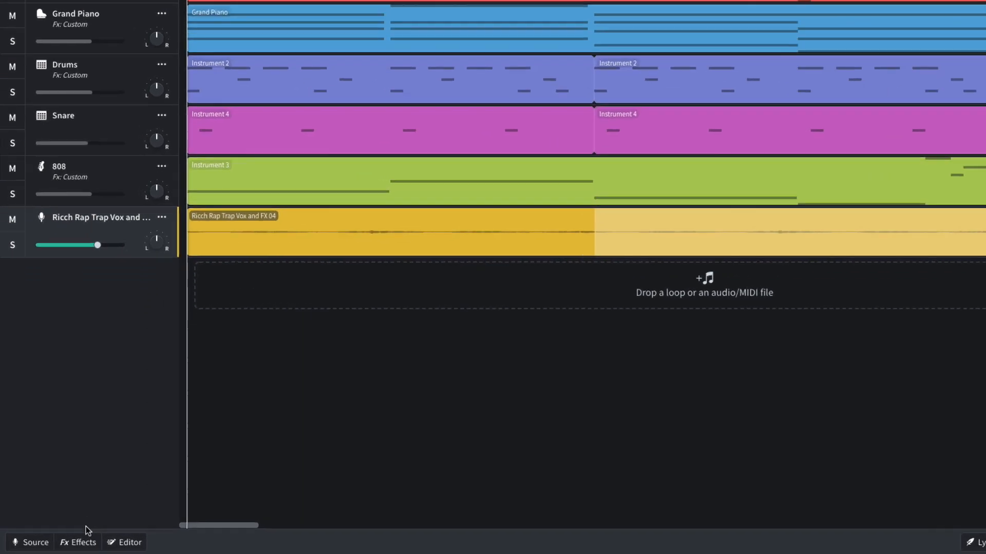
Add a BL 1176 compressor with raised output to the vocal track and listen to the track soloed.
left_click(62, 544)
left_click(261, 442)
mouse_move(261, 441)
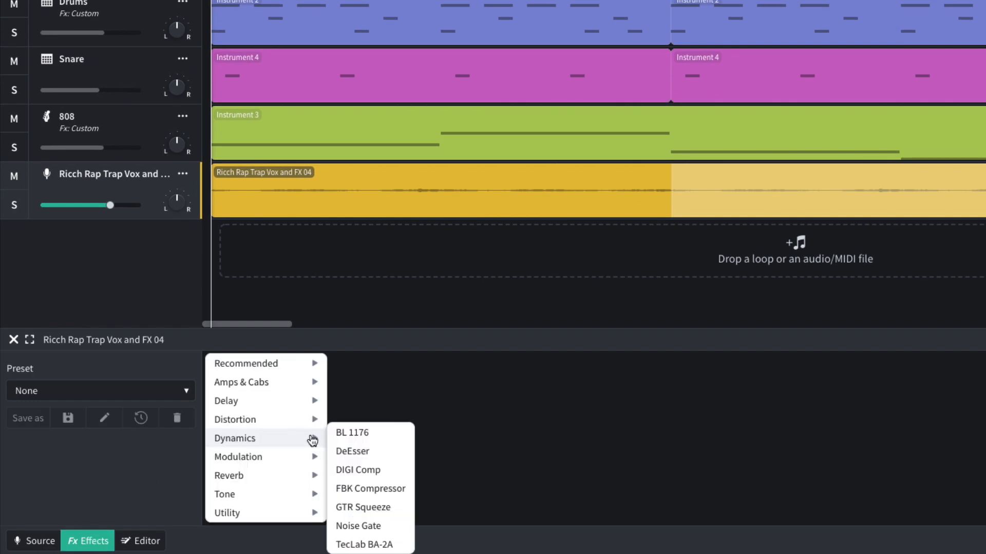
left_click(351, 433)
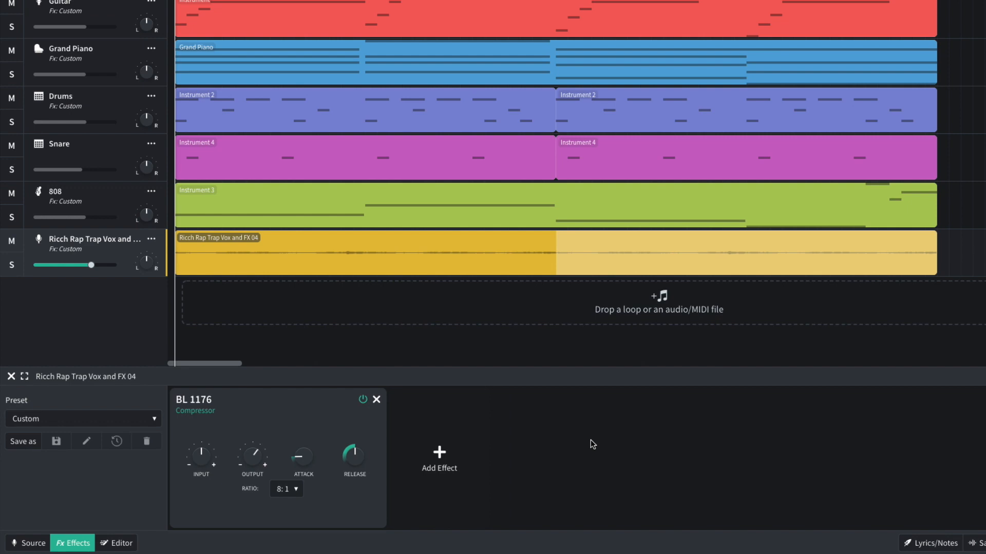
key("space")
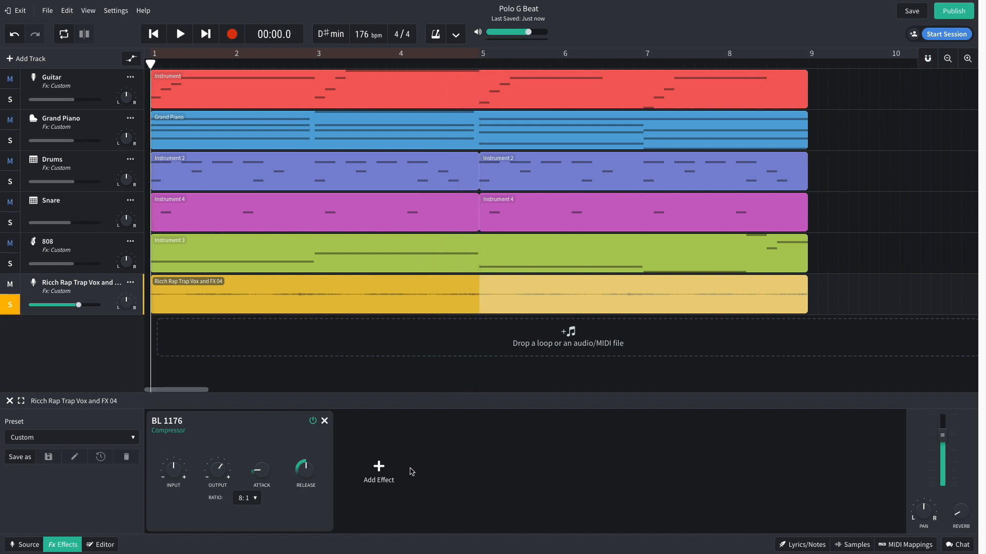
Add a Studio Reverb to the vocal track with Mix at 3.7 and a reduced Size, and play the soloed vocal.
left_click(379, 470)
mouse_move(374, 498)
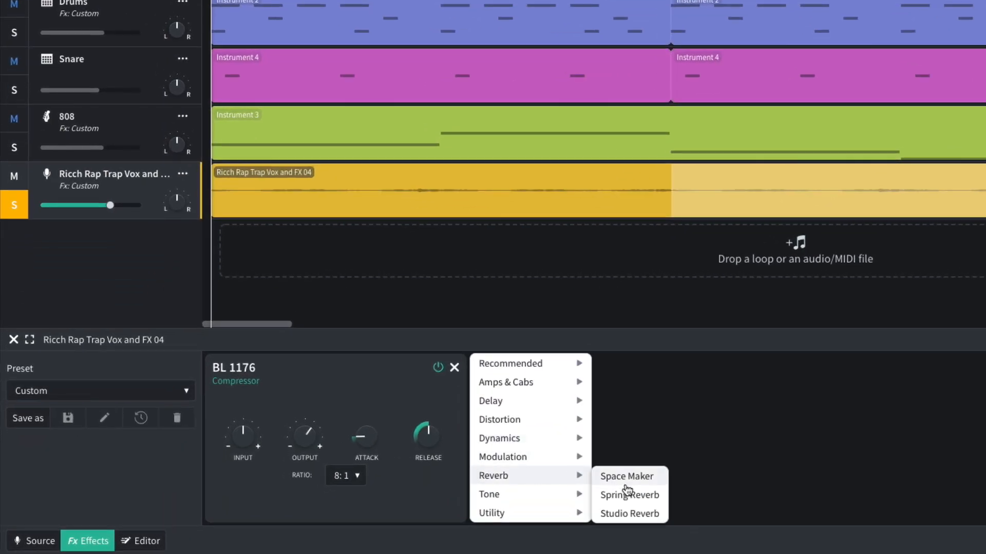
left_click(629, 514)
mouse_move(543, 427)
left_click_drag(542, 426, 533, 454)
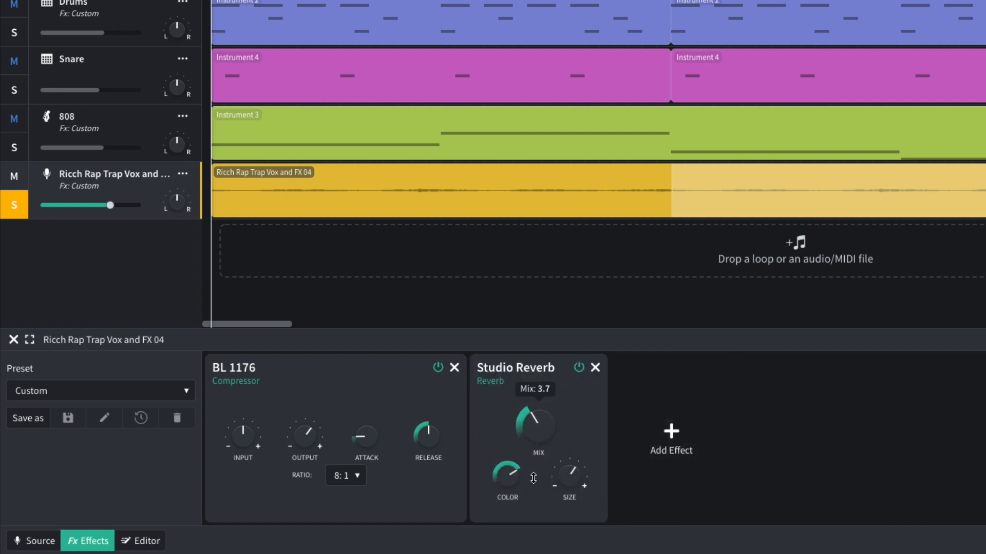
mouse_move(574, 481)
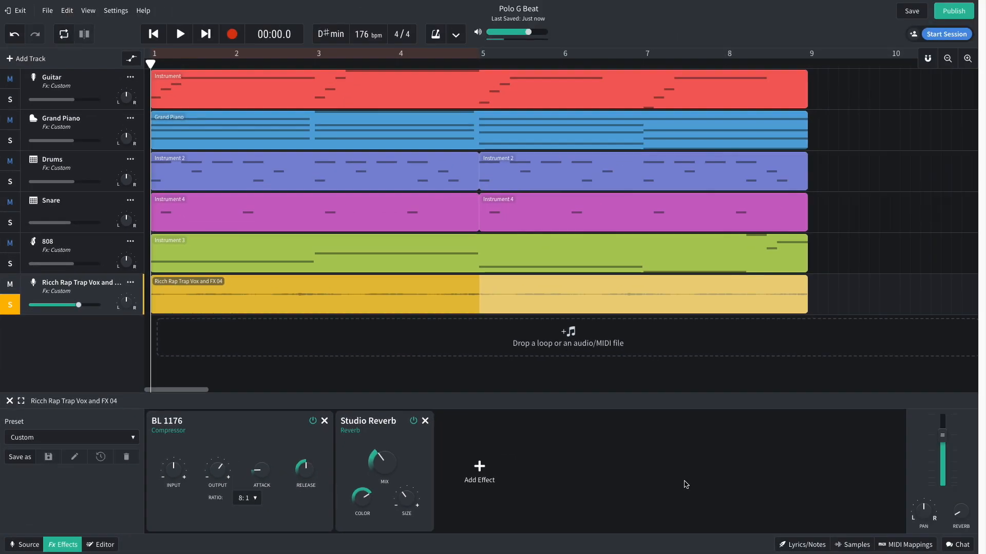
key("space")
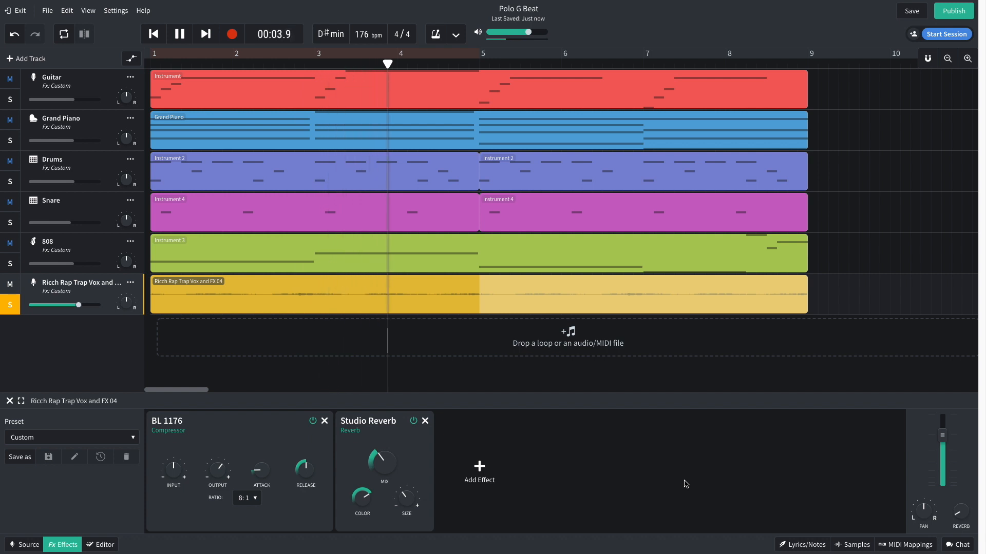
key("space")
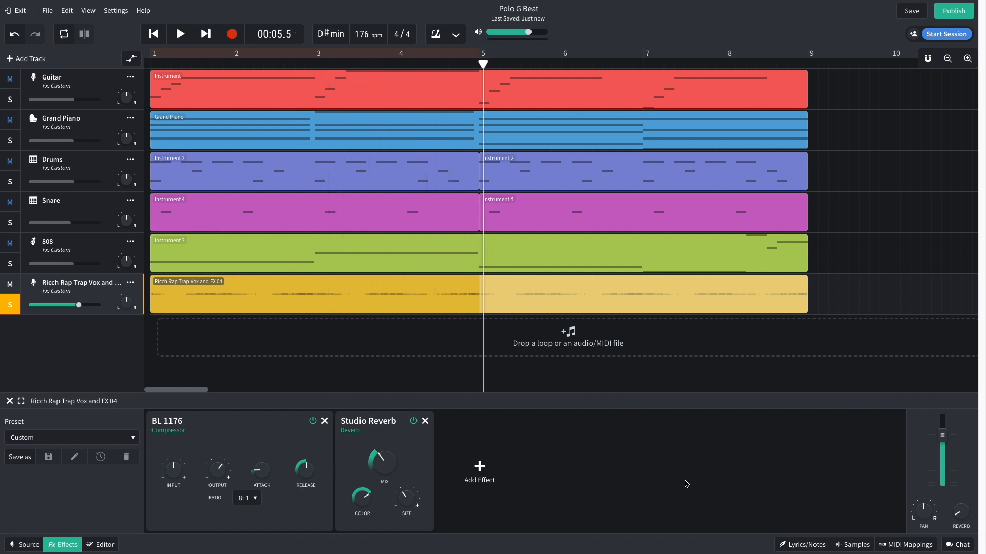
key("Home")
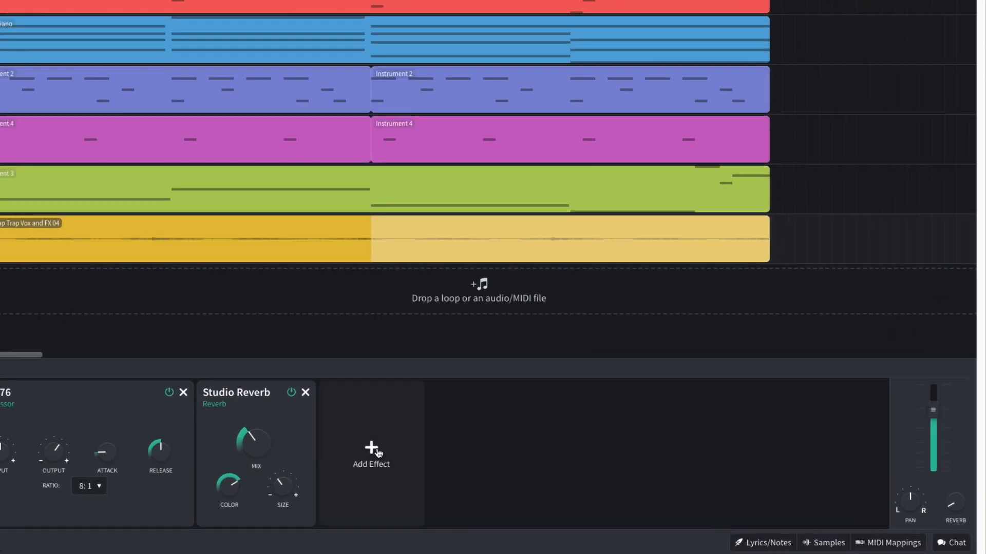
Add a Lowpass Multi Filter with a lowered frequency to the vocal track, play it soloed and turn solo off.
left_click(479, 468)
mouse_move(480, 516)
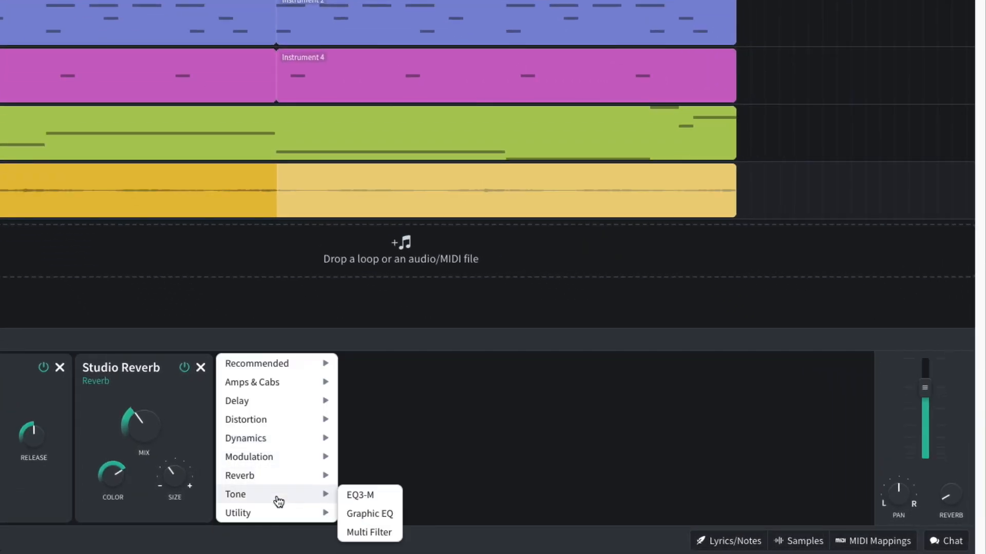
left_click(363, 533)
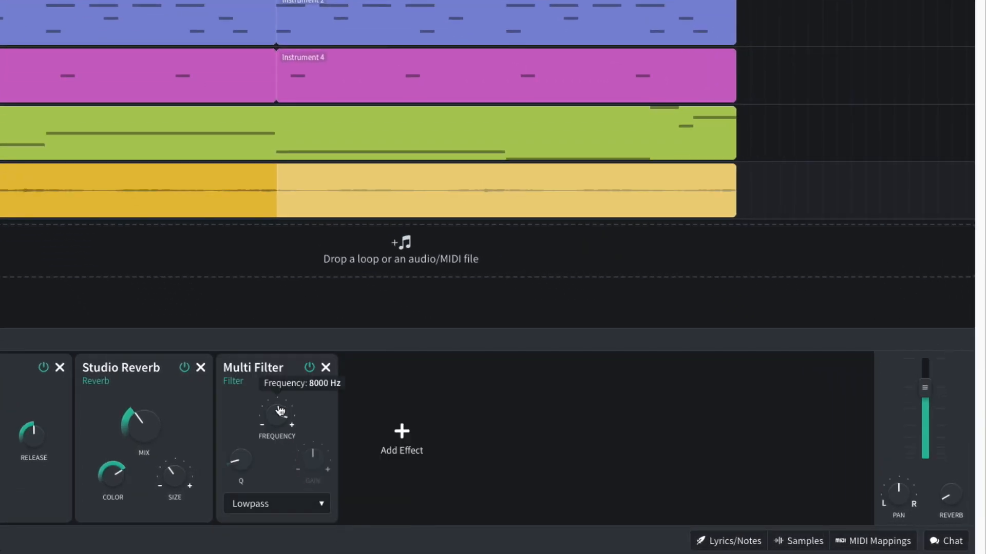
left_click_drag(277, 416, 266, 494)
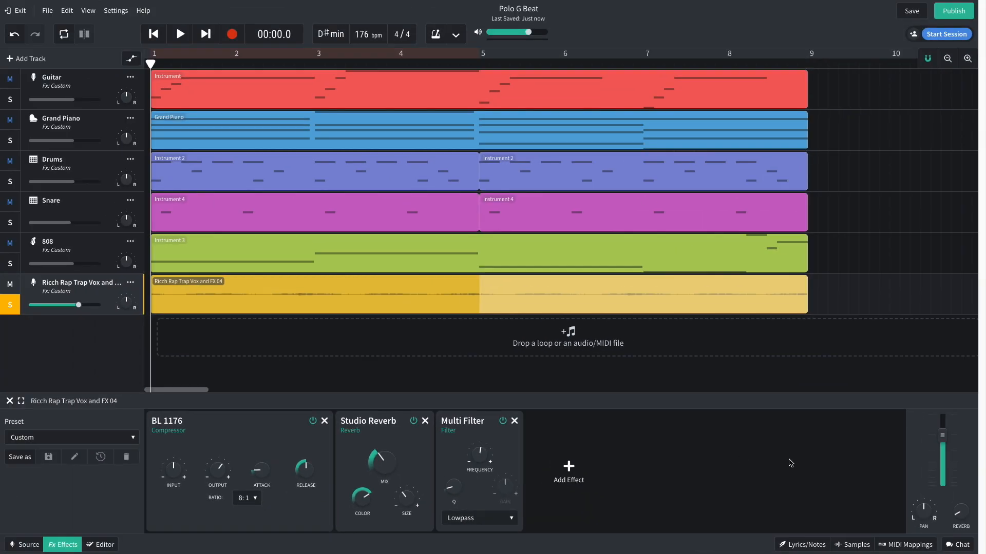
key("space")
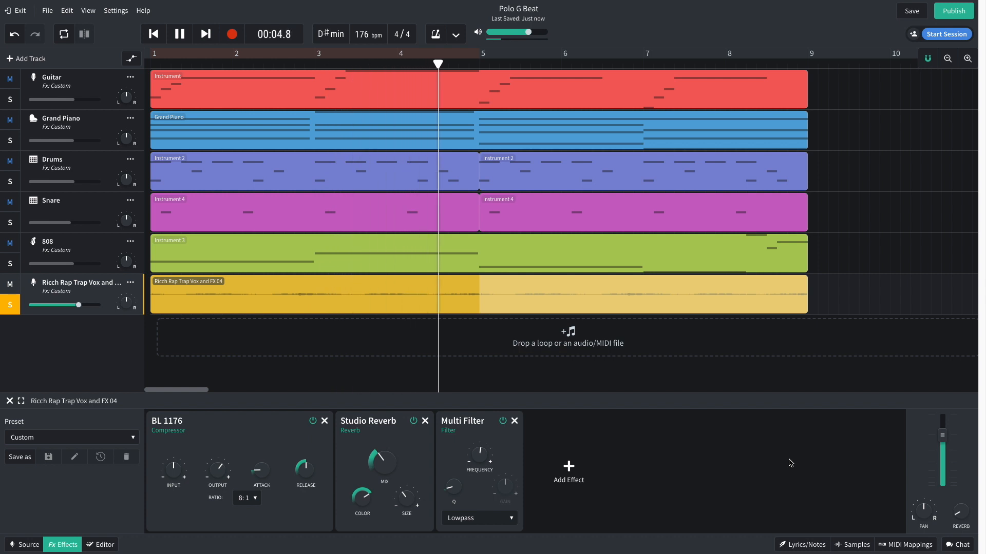
key("space")
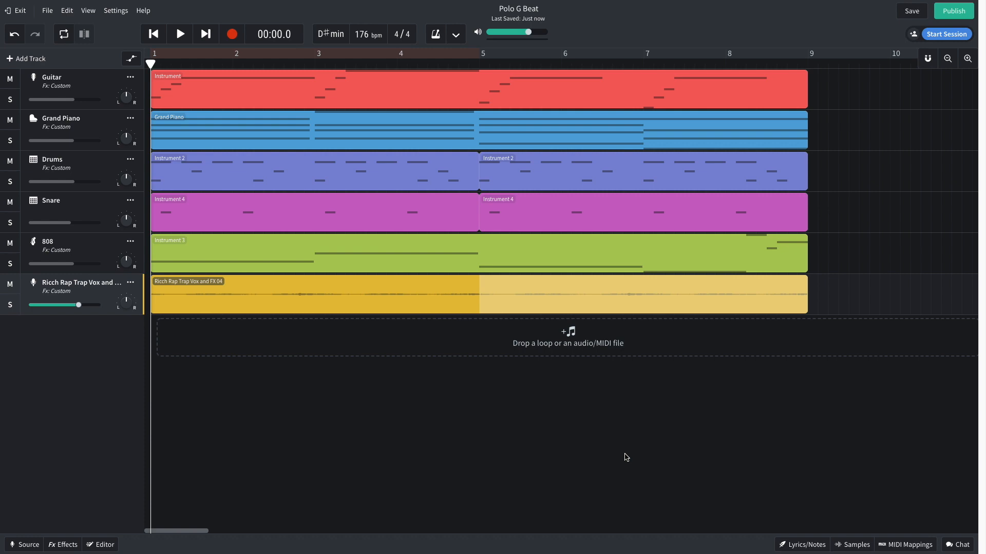
Clear the Voice and Hip Hop / Trap filters in the loop library and search for "reverse crash".
left_click(850, 543)
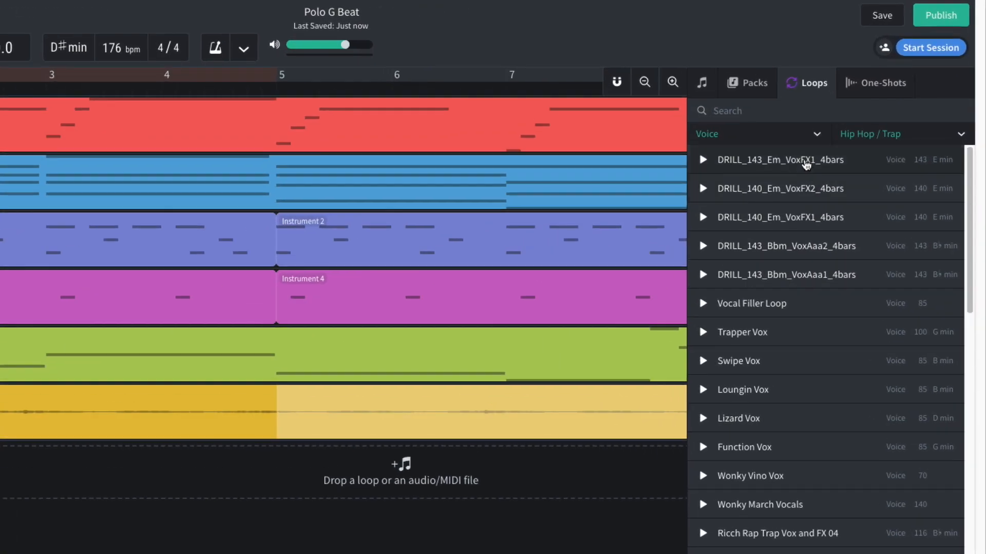
left_click(809, 140)
left_click(806, 159)
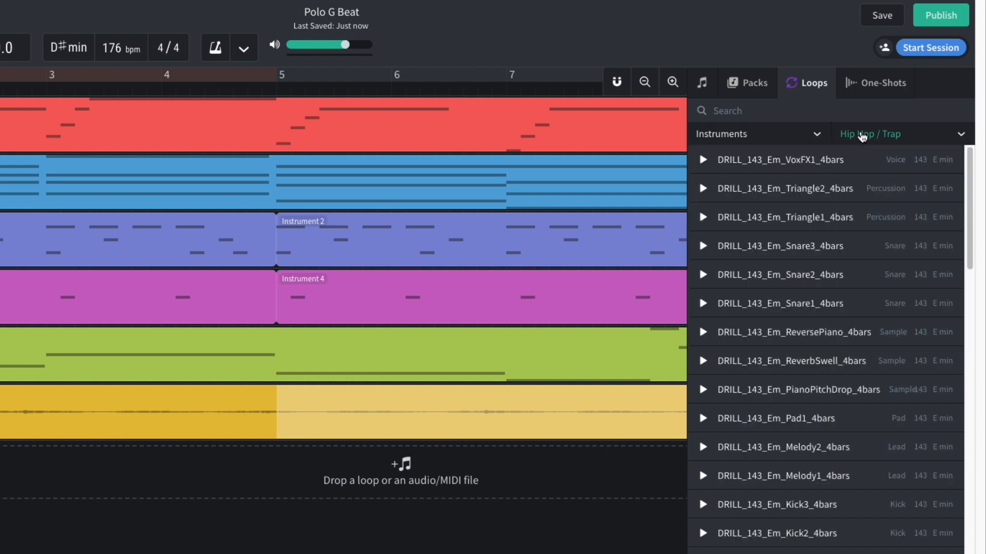
left_click(854, 140)
left_click(834, 162)
type("reverse crash")
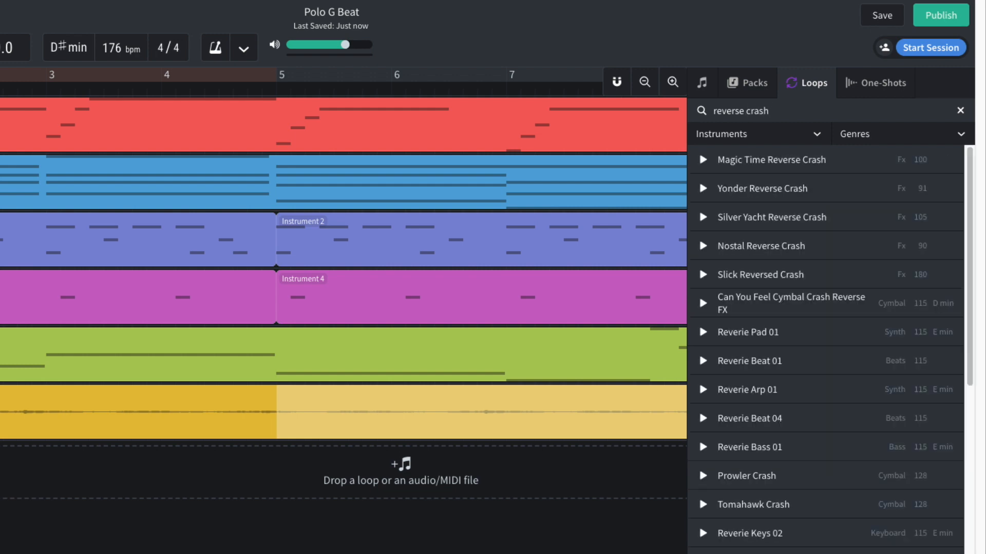
Place the Magic Time Reverse Crash loop on a new track so it ends at bar 9, and trim its start.
left_click_drag(791, 165, 451, 476)
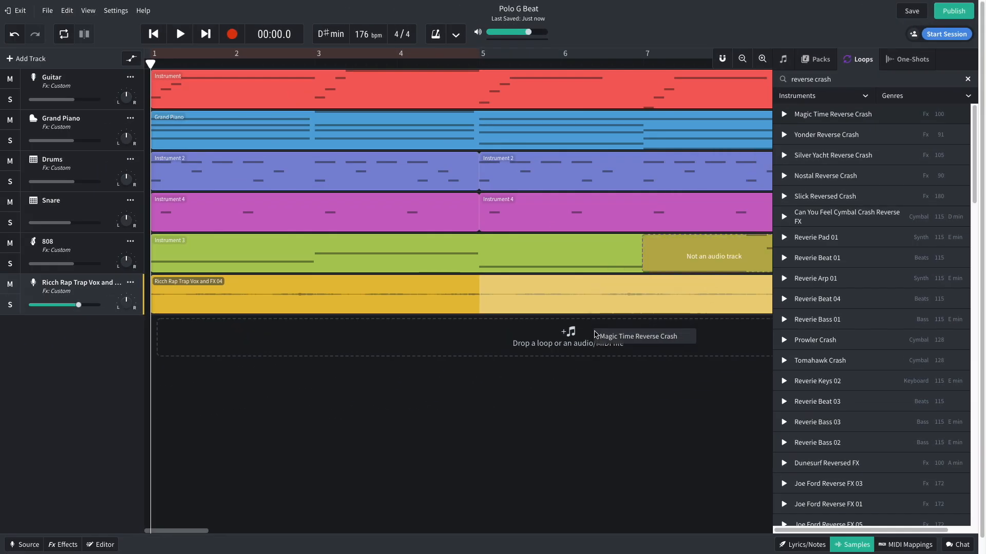
left_click_drag(603, 340, 603, 340)
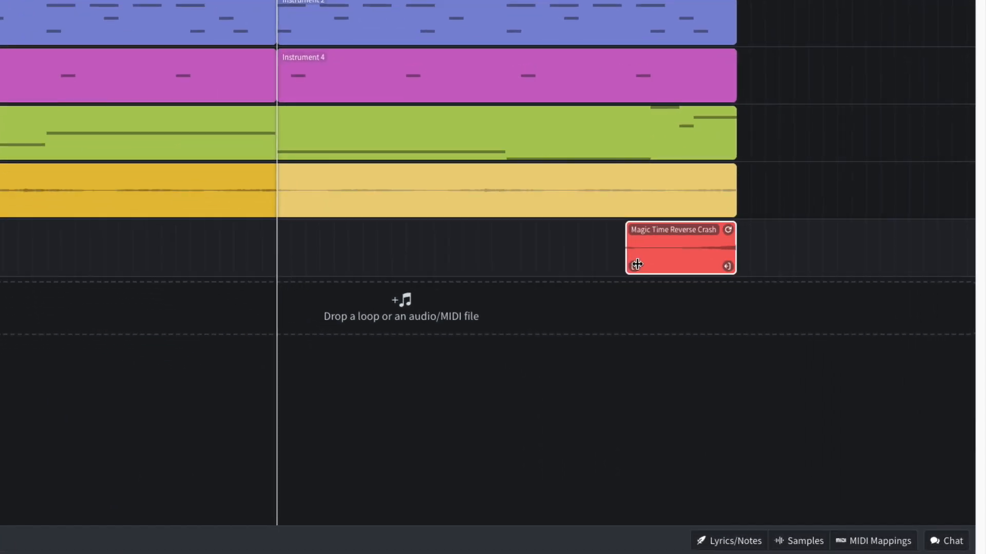
left_click_drag(637, 264, 674, 262)
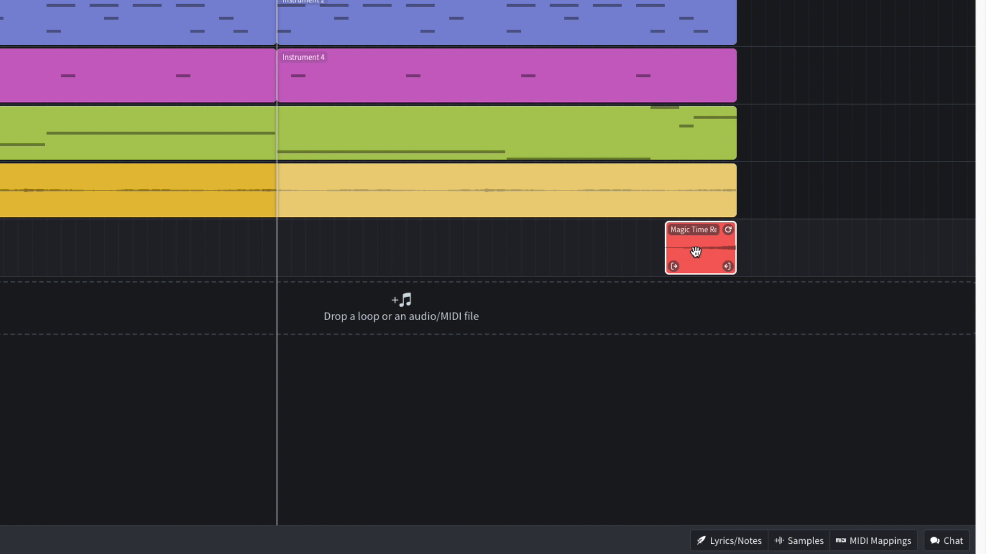
Duplicate the crash clip to bar 9, reverse the copy and trim it so its loud hit starts right at the bar.
left_click_drag(695, 248, 768, 245)
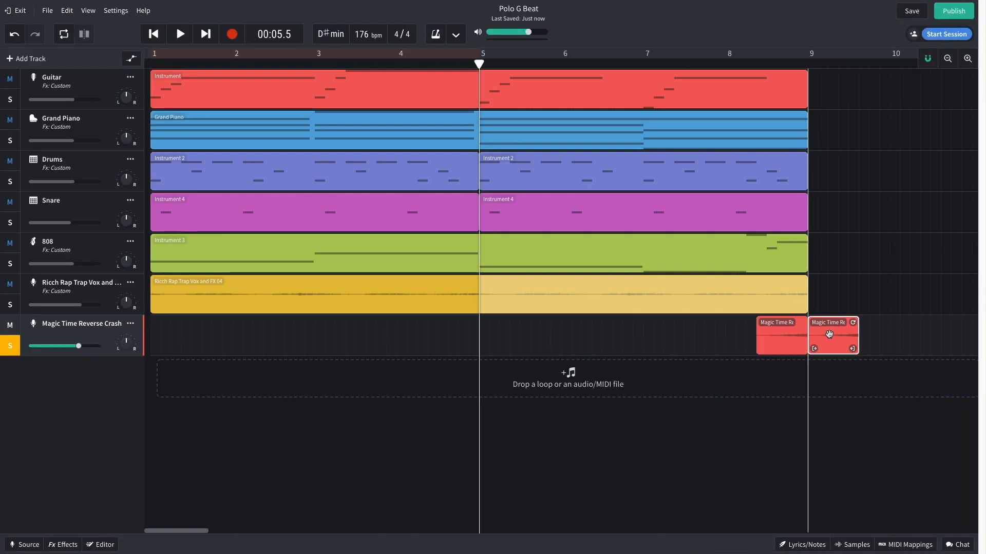
double_click(831, 334)
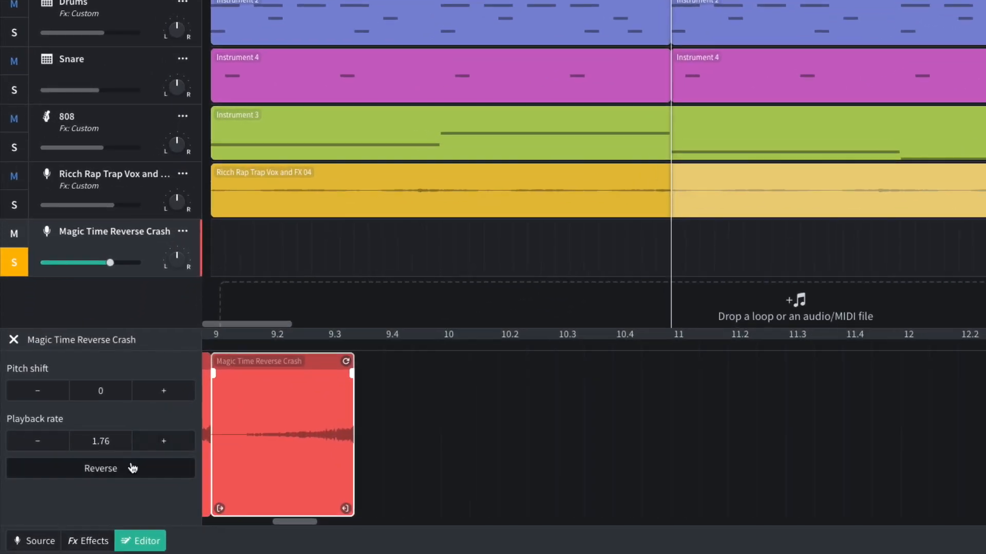
left_click(91, 493)
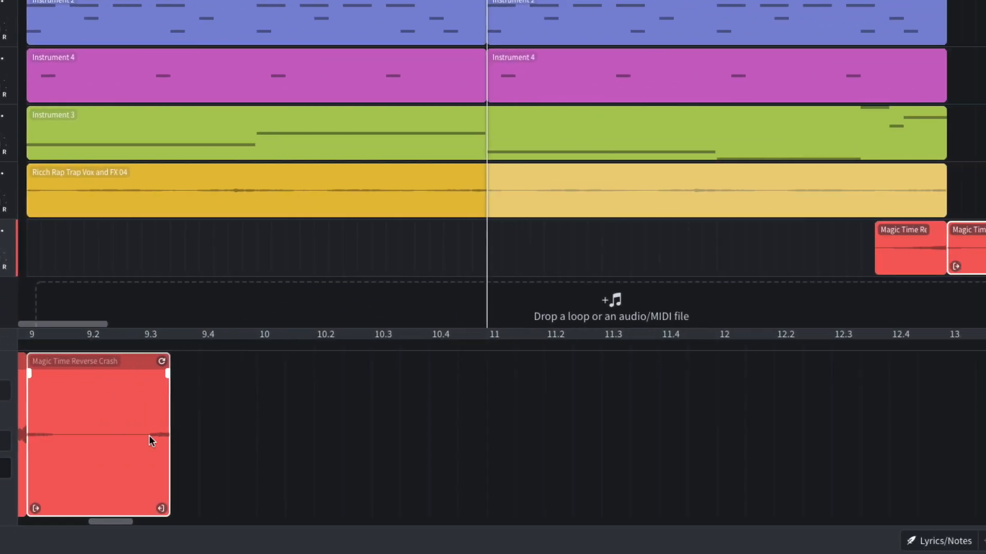
left_click_drag(770, 251, 785, 267)
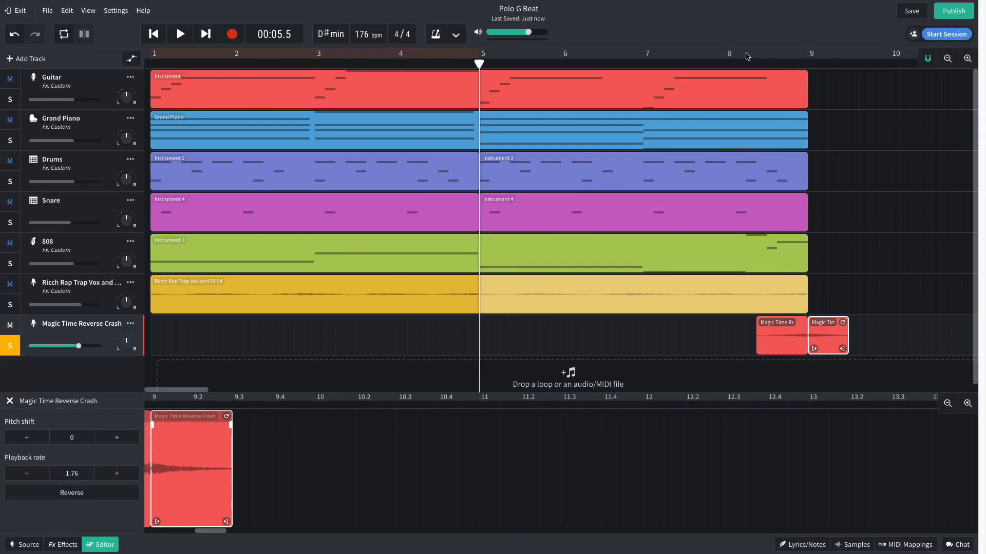
Play the soloed crash transition from around bar 8 and shorten the start of its first clip.
left_click(729, 49)
key("space")
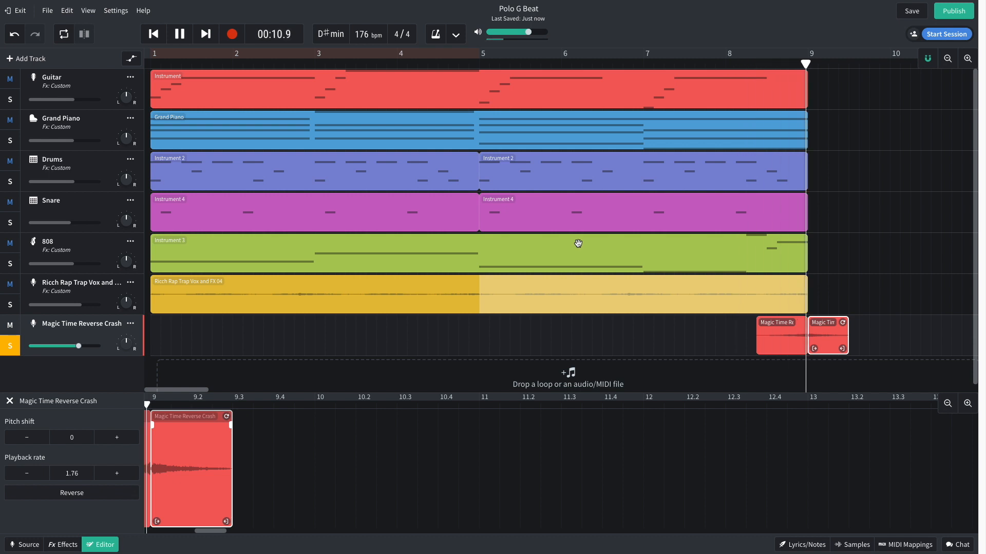
left_click(263, 458)
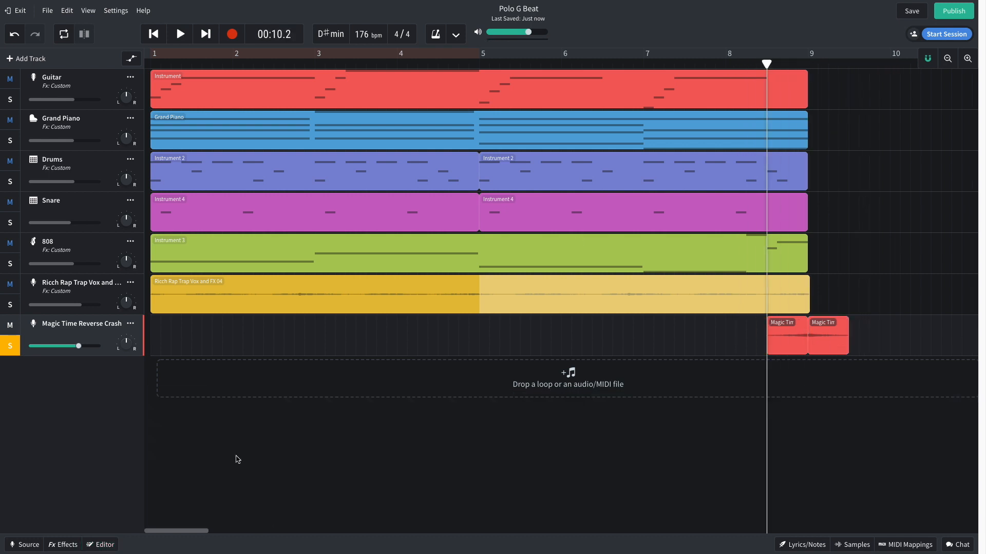
Add a Lowpass Multi Filter with a lowered frequency to the reverse crash track and play it soloed.
left_click(63, 545)
left_click(264, 434)
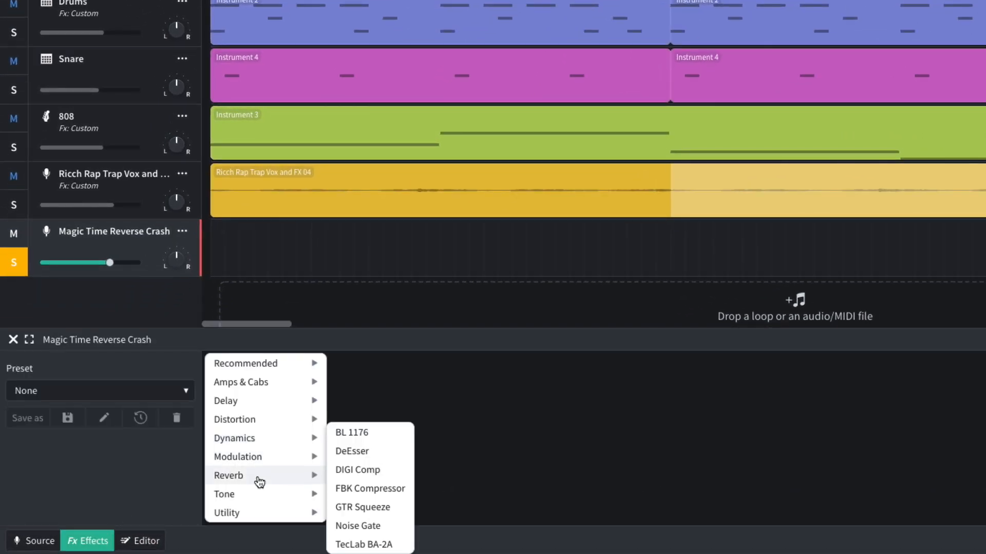
mouse_move(313, 488)
left_click(354, 531)
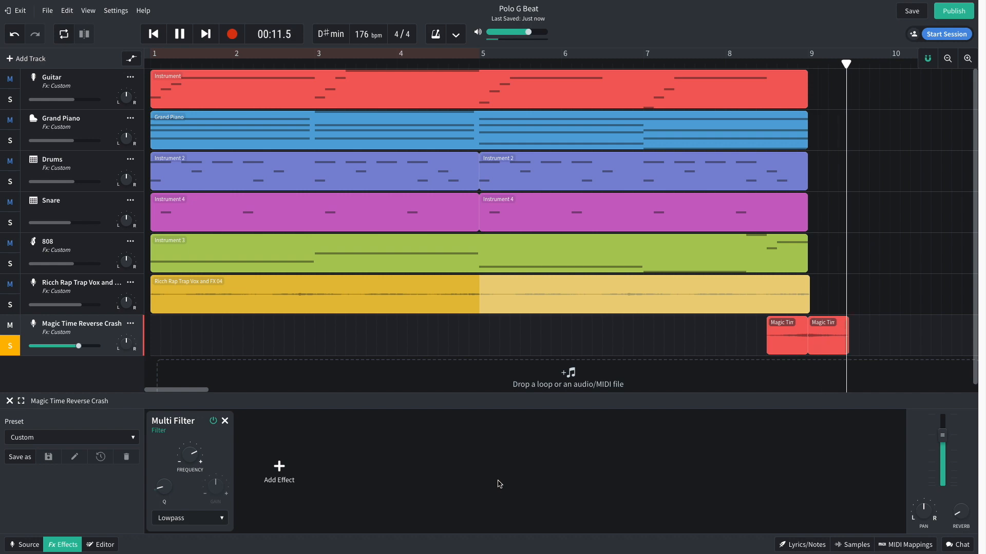
Add a reverb after the filter on the reverse crash track and slightly lower the unsoloed track's volume.
left_click(279, 468)
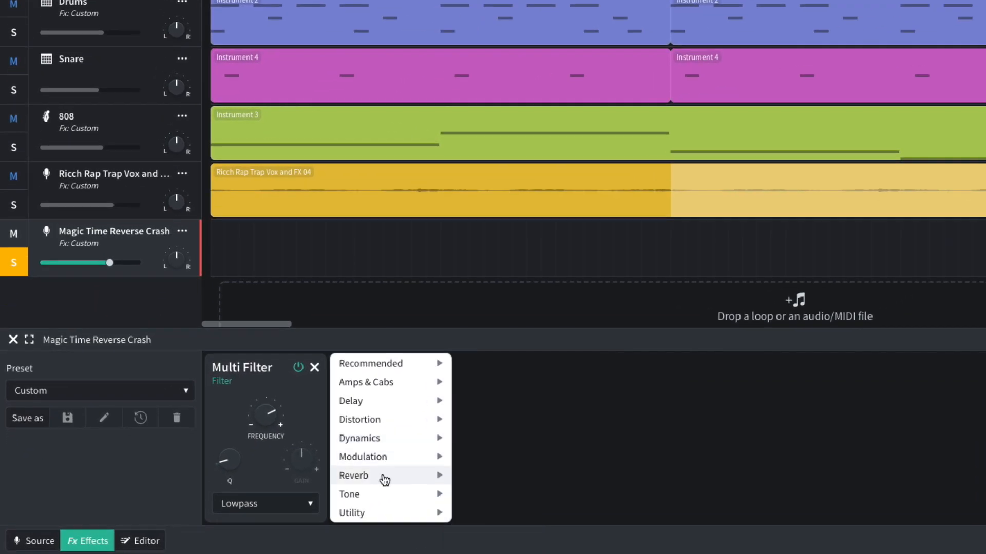
mouse_move(452, 475)
left_click(485, 515)
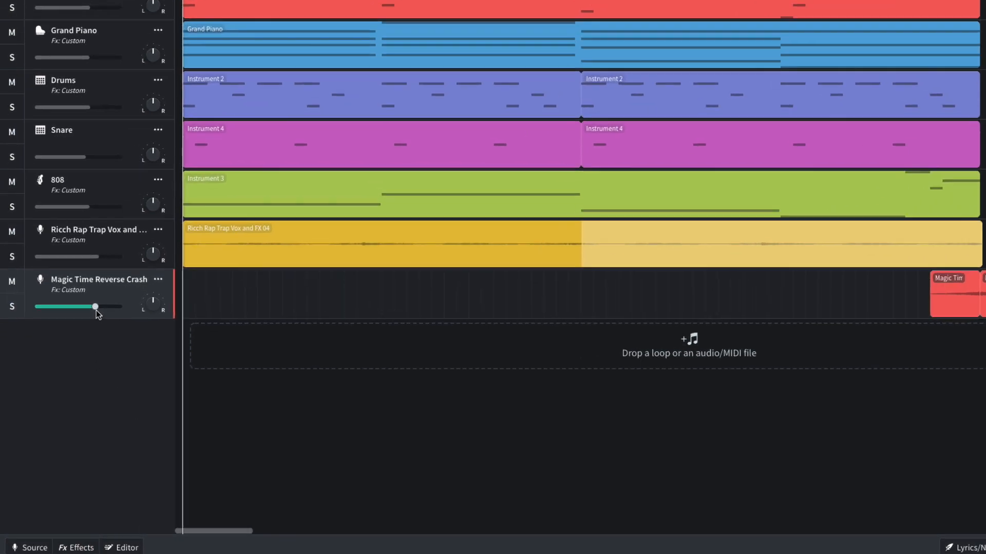
left_click_drag(79, 346, 78, 347)
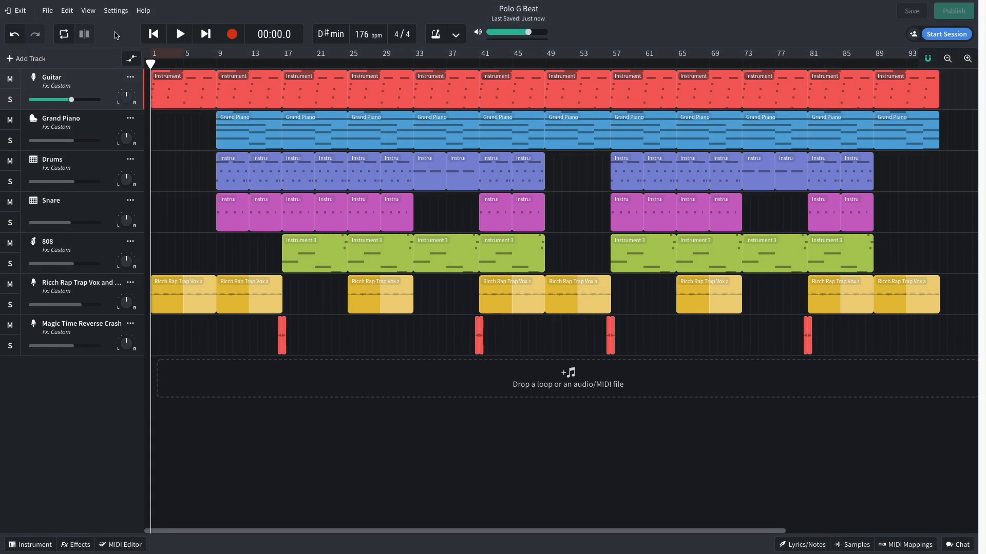
Play the full beat arrangement from the beginning.
key("space")
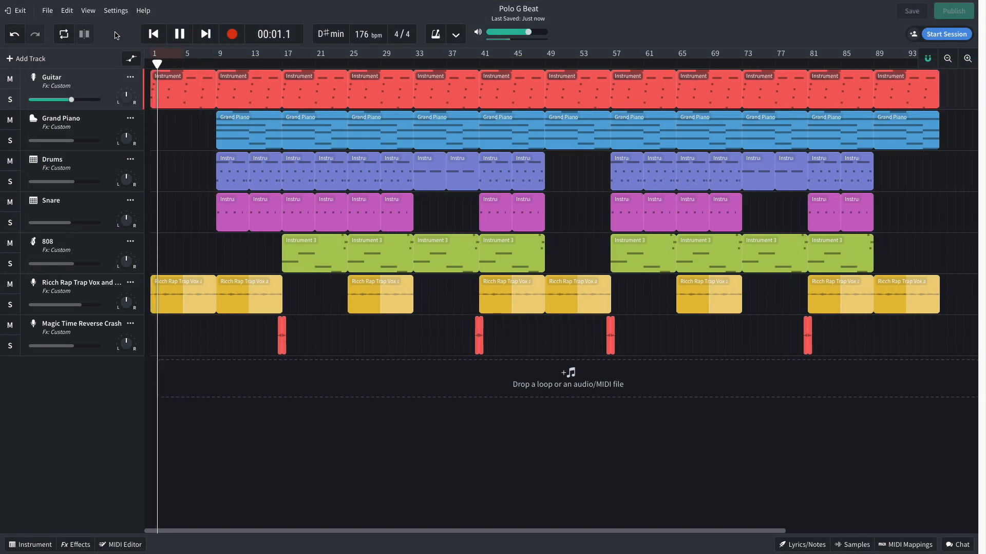